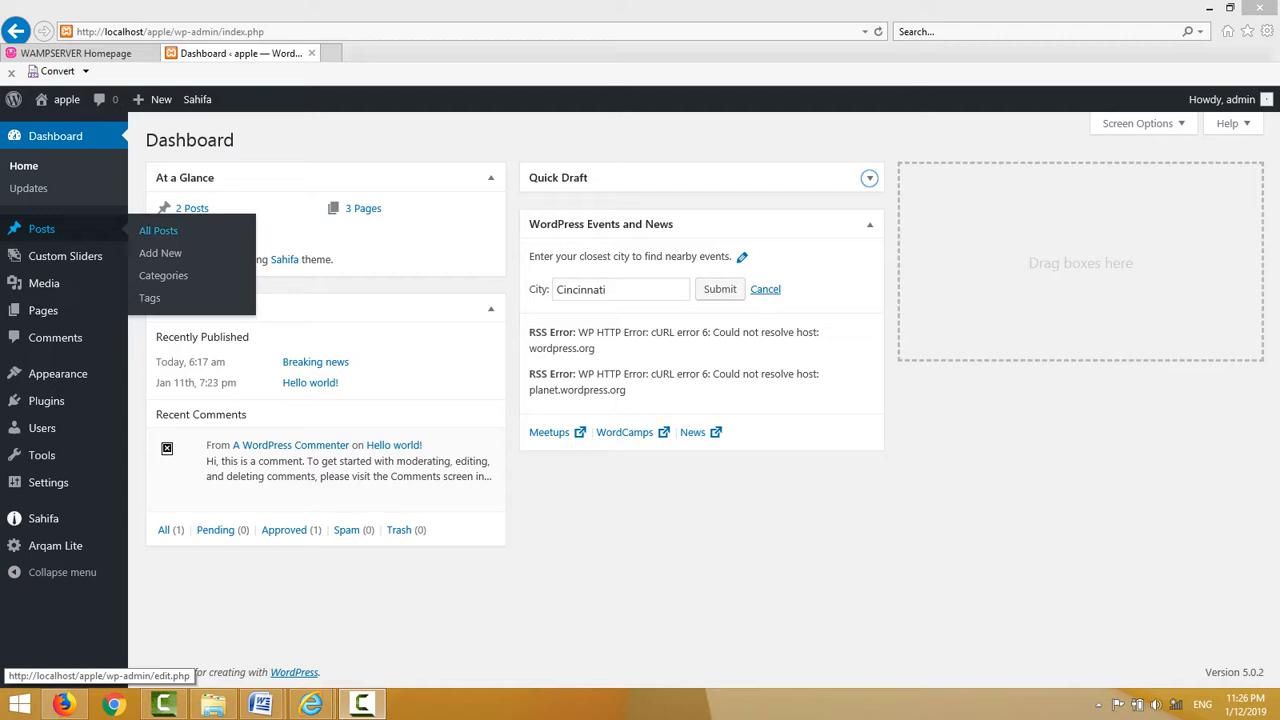
Create a new post and title it "Free Download USB Safe Remove 6.1.2.1270", copied from the USB SafelyRemove 6.1.2.1270 Word document.
click(160, 253)
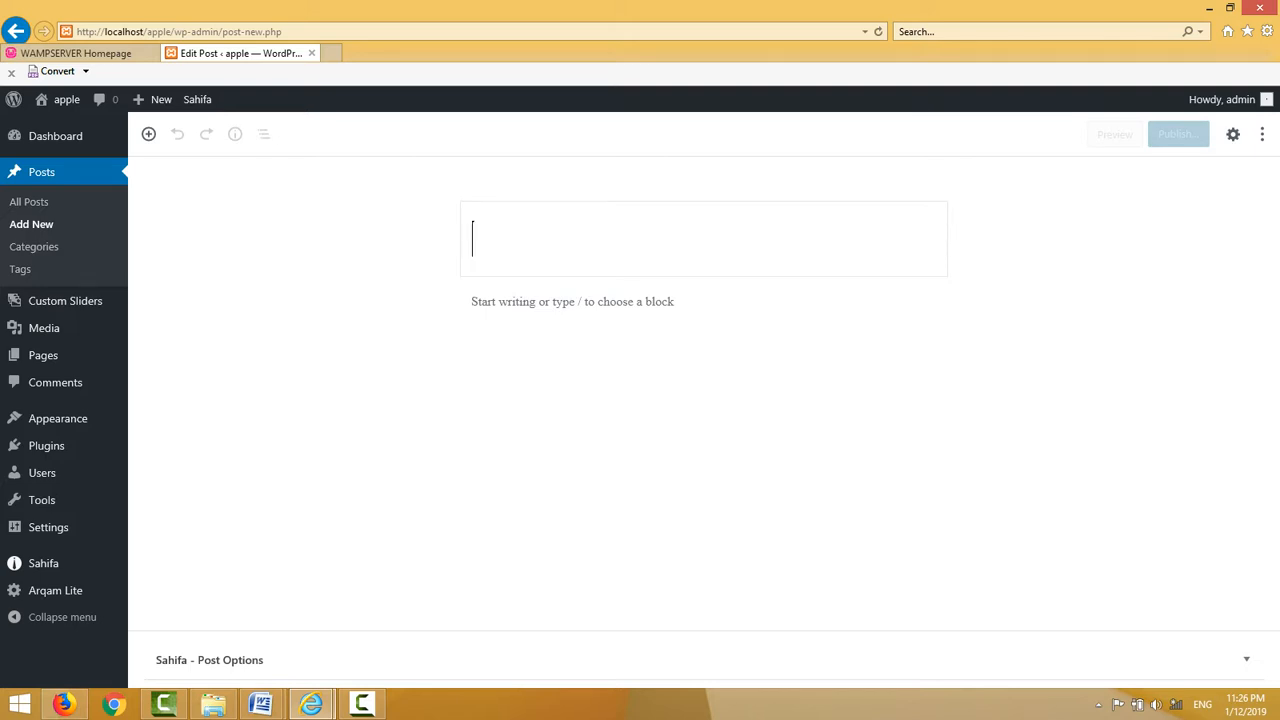
mouse_move(260, 704)
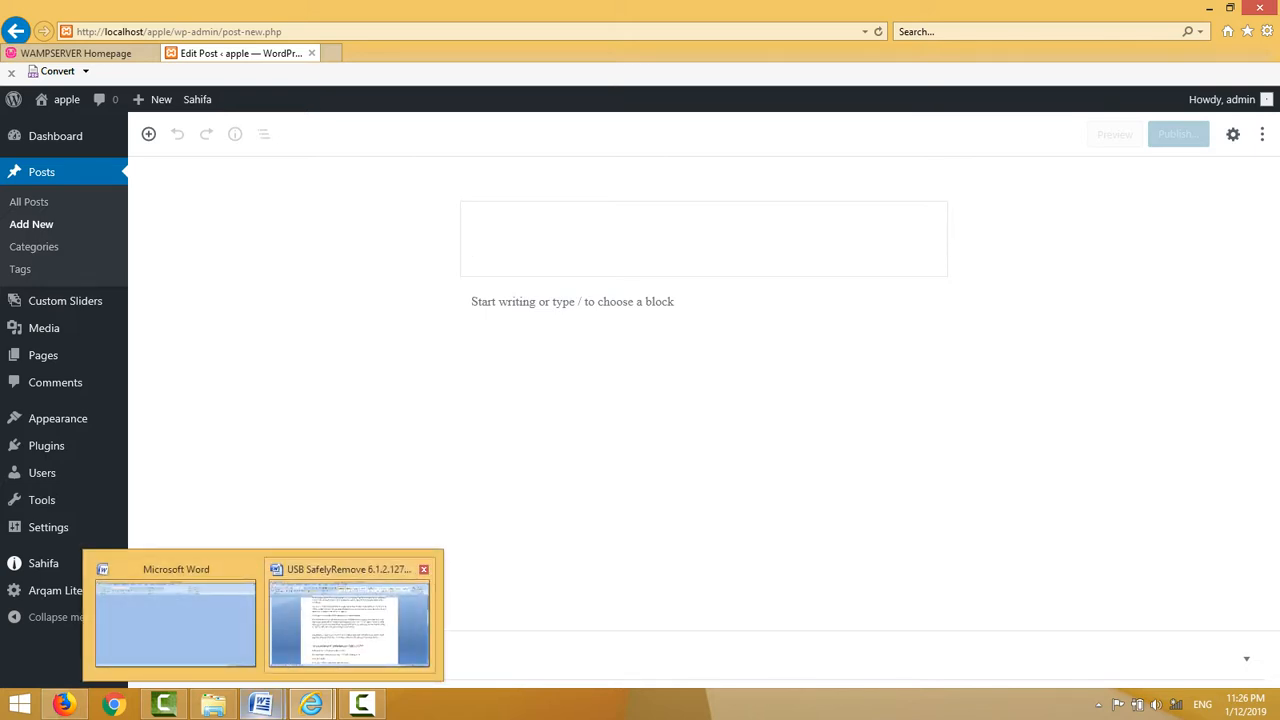
click(350, 615)
scroll(642, 400, up, 7)
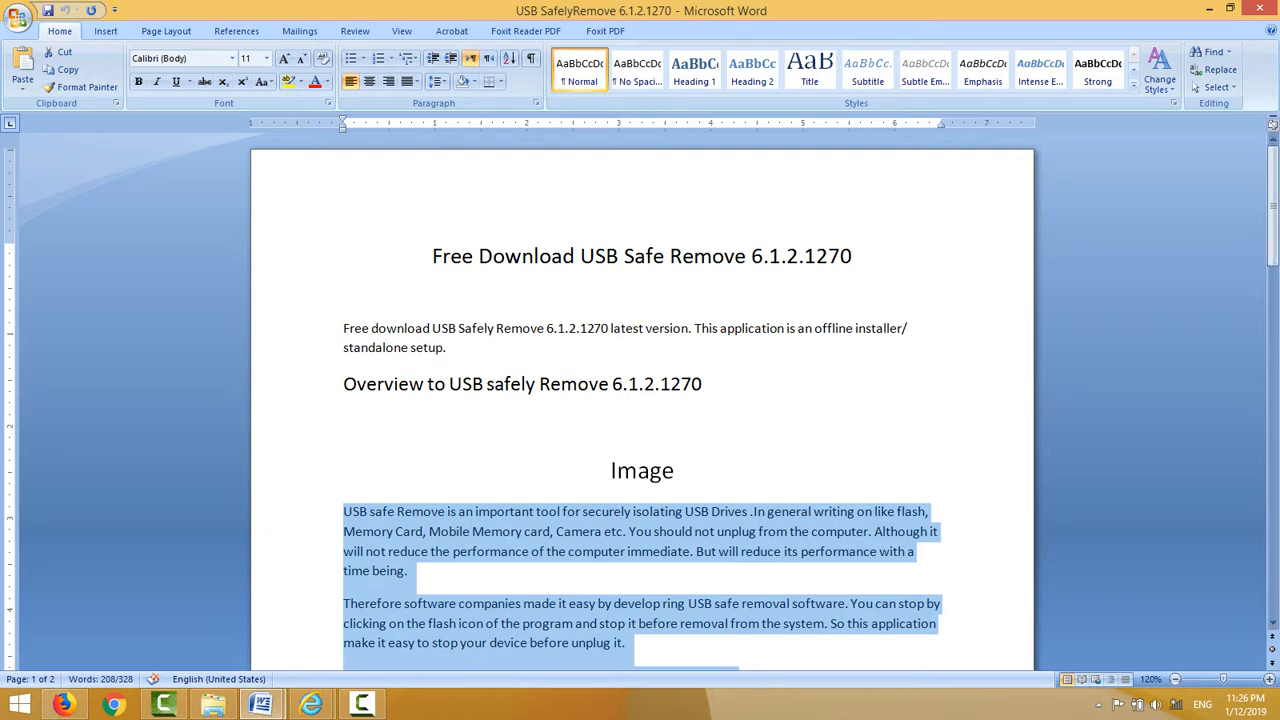
click(433, 256)
drag(433, 256, 864, 260)
key(ctrl+c)
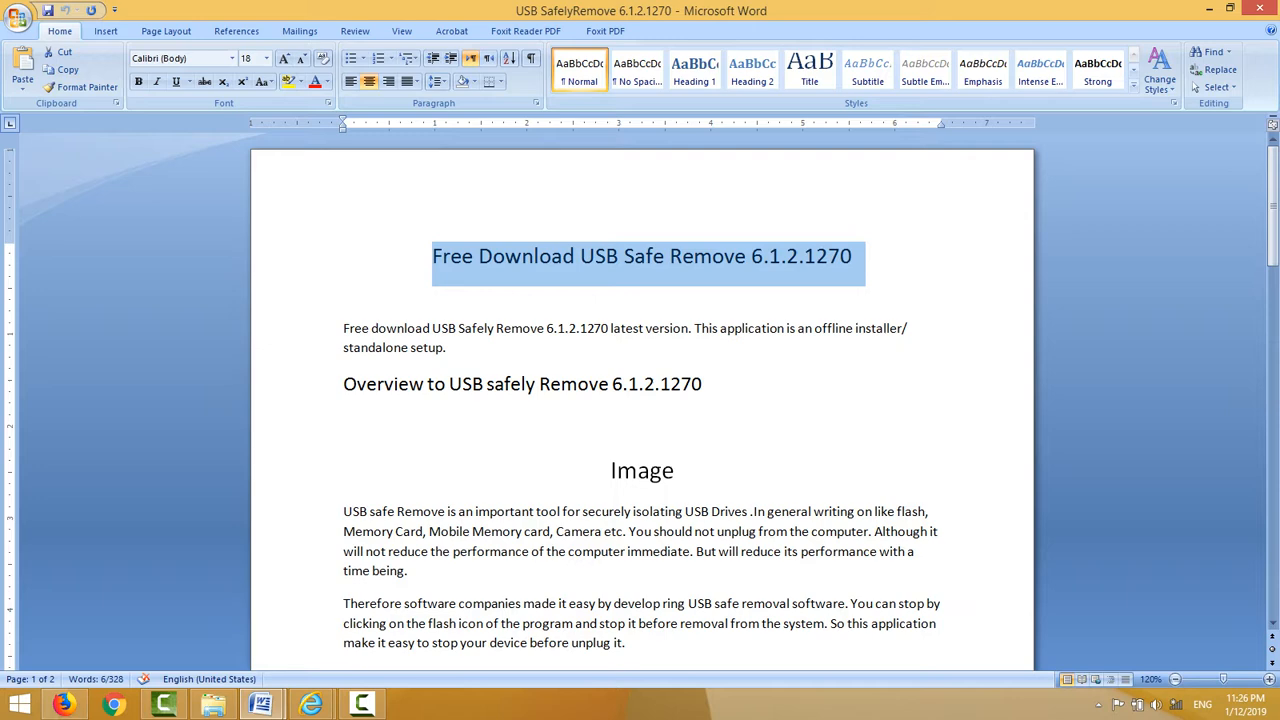
mouse_move(311, 704)
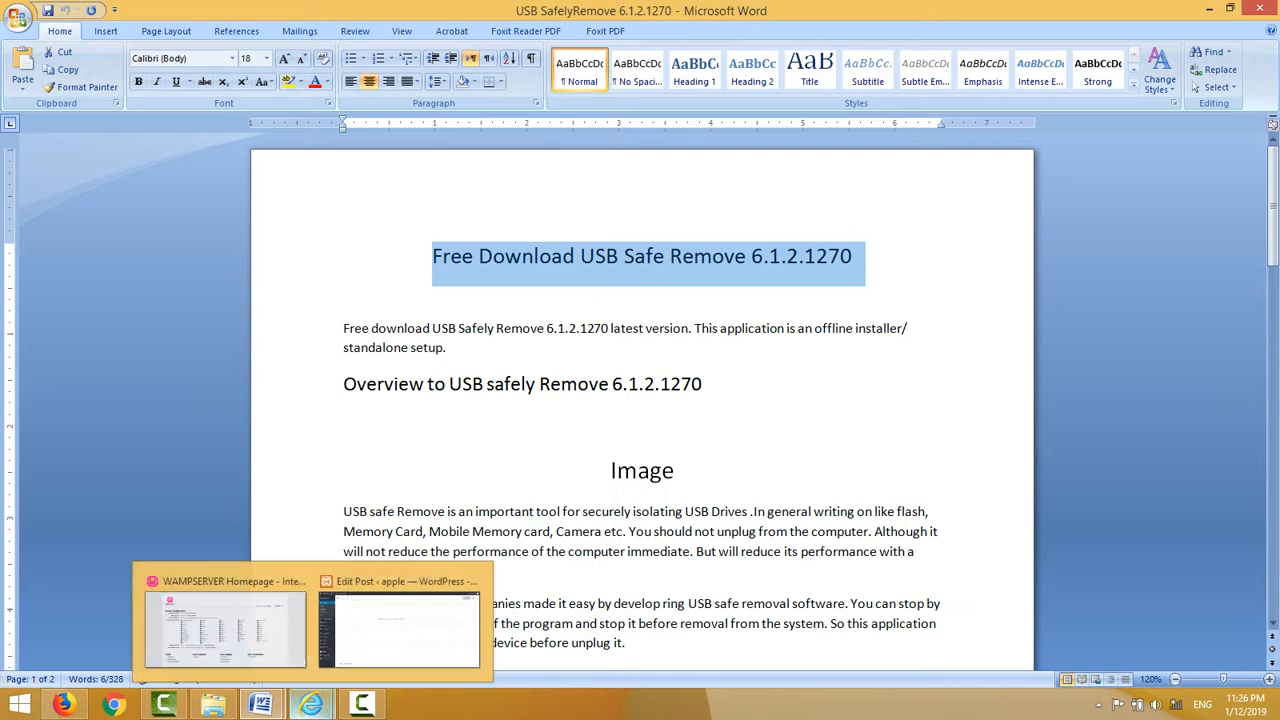
click(398, 628)
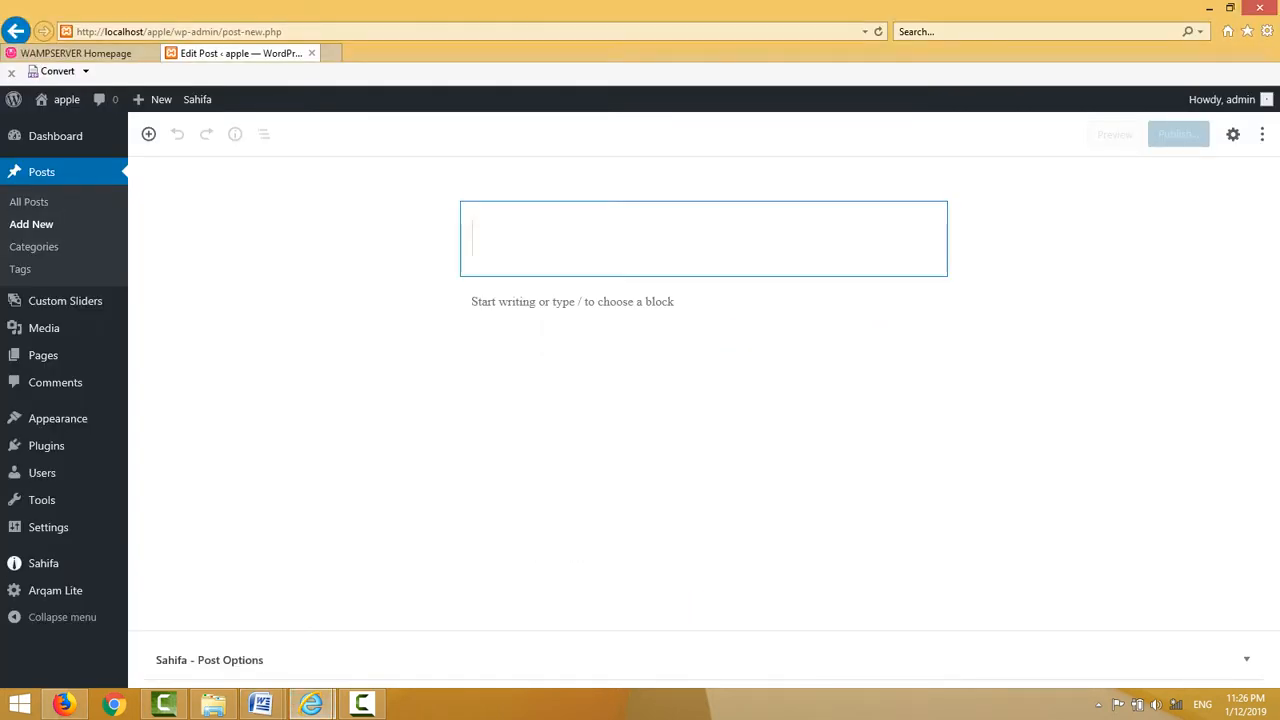
key(ctrl+v)
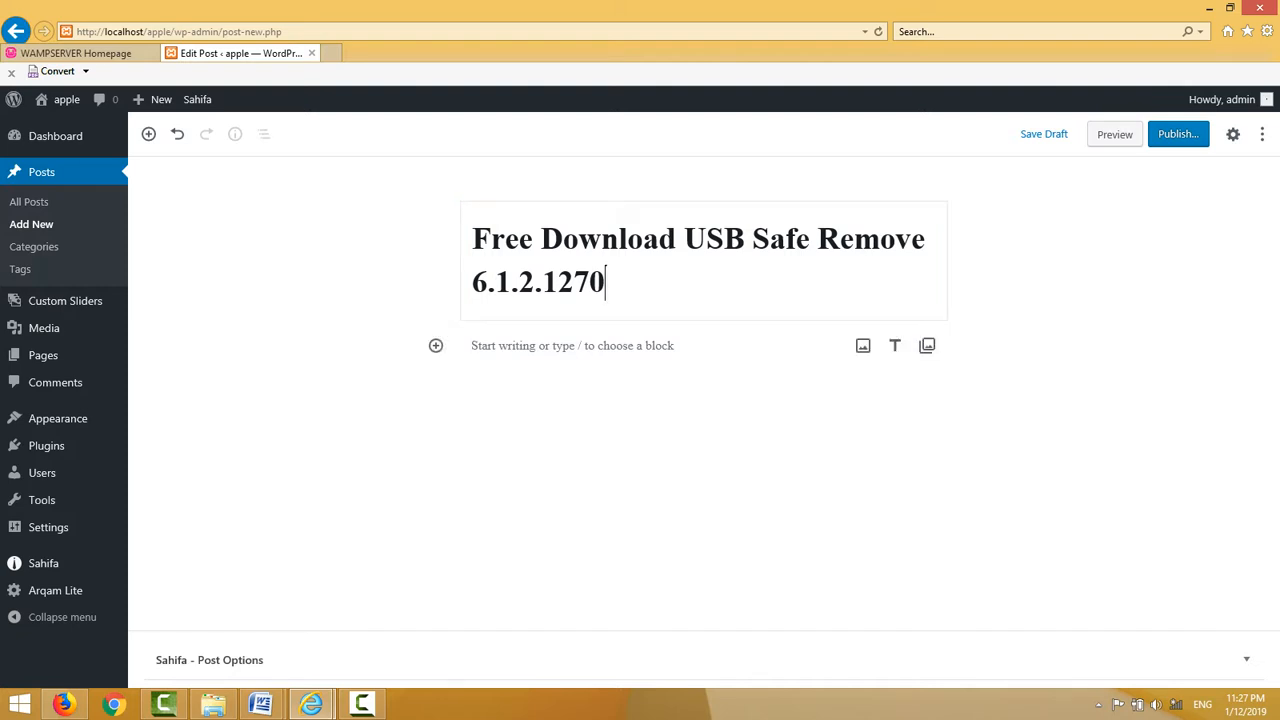
Copy the "Free download USB Safely Remove 6.1.2.1270 latest version" intro paragraph from the Word document into a paragraph block below the post title.
key(Return)
mouse_move(260, 704)
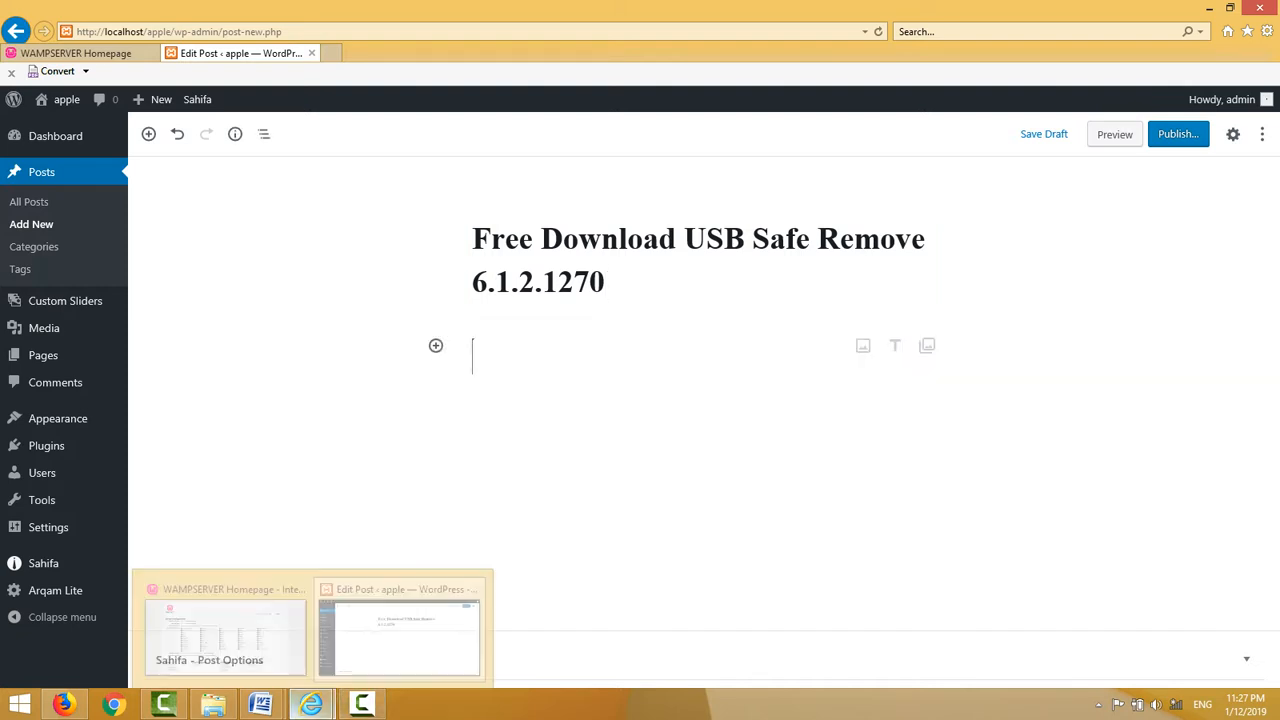
click(357, 625)
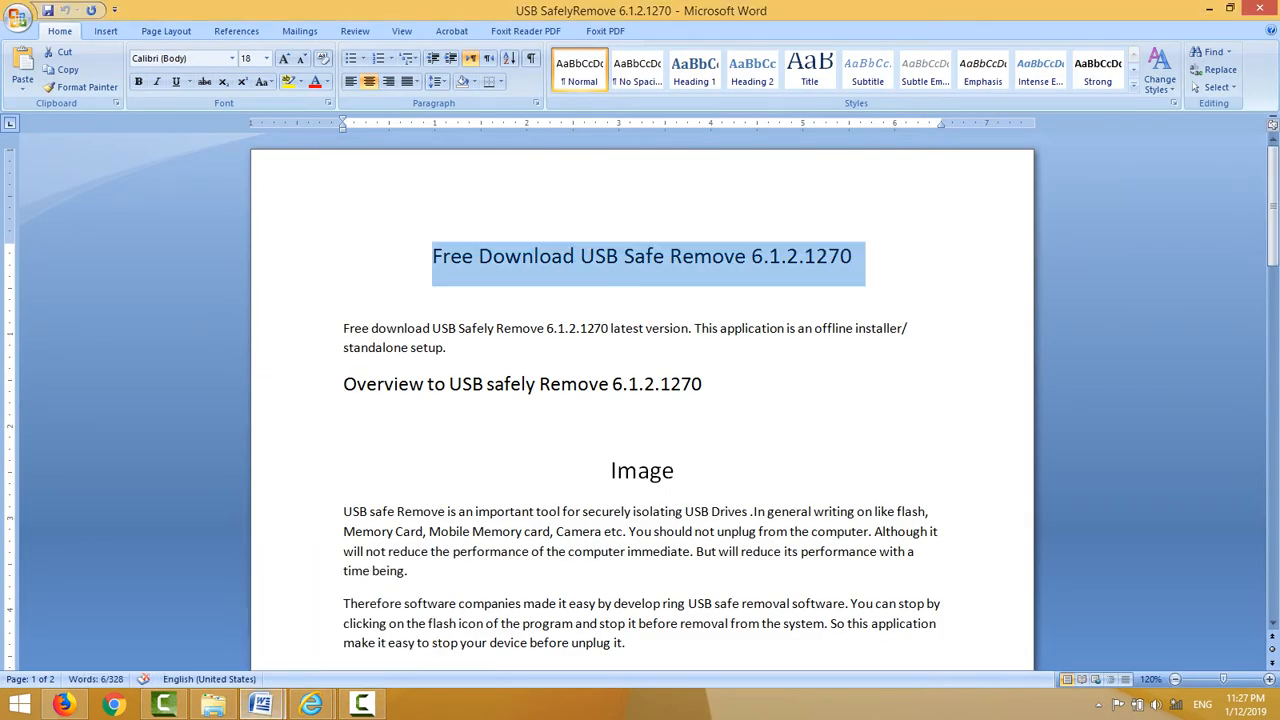
drag(344, 329, 442, 349)
key(ctrl+c)
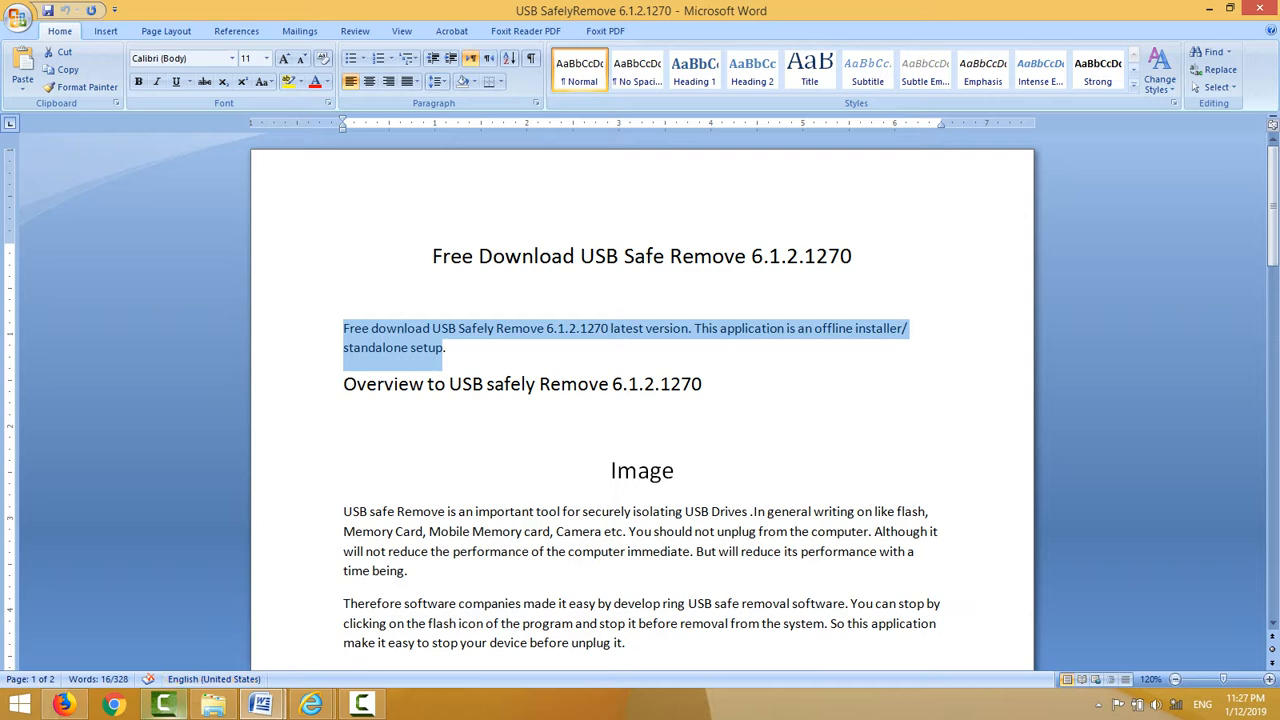
mouse_move(311, 705)
click(409, 605)
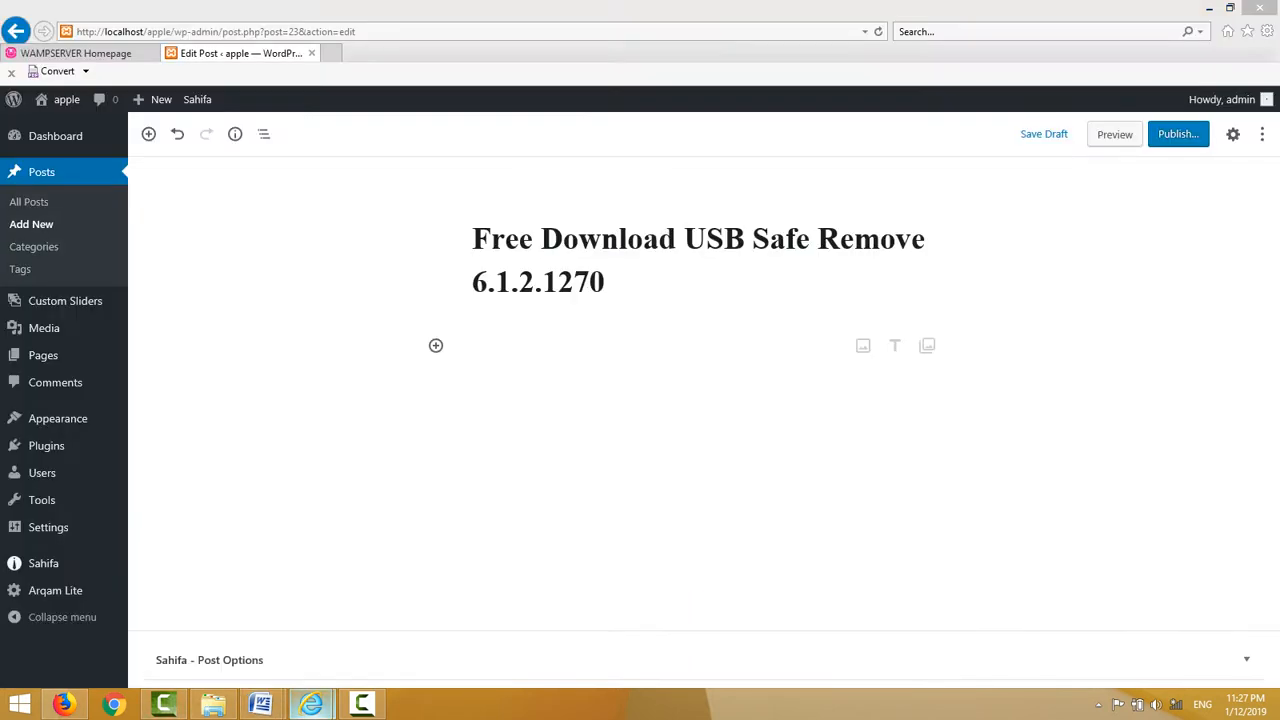
key(ctrl+v)
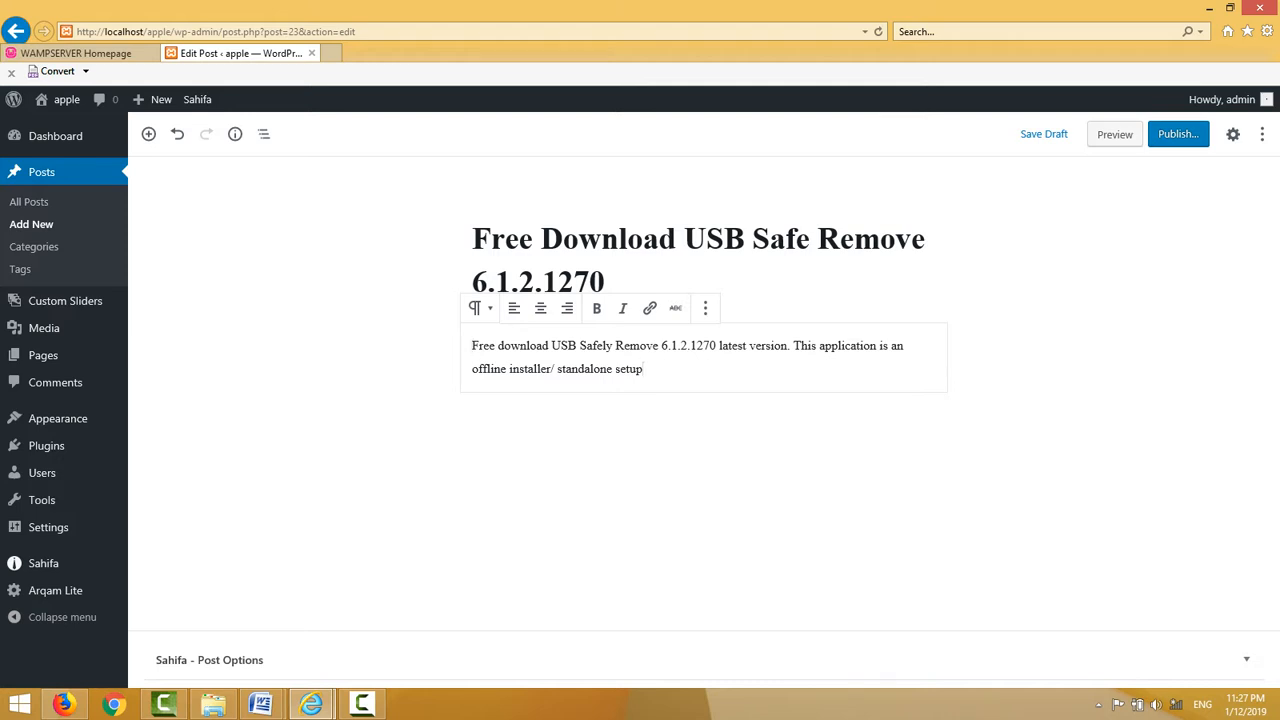
Add a Heading 3 block below the intro with "Overview to USB safely Remove 6.1.2.1270", copied from the Word document.
click(148, 134)
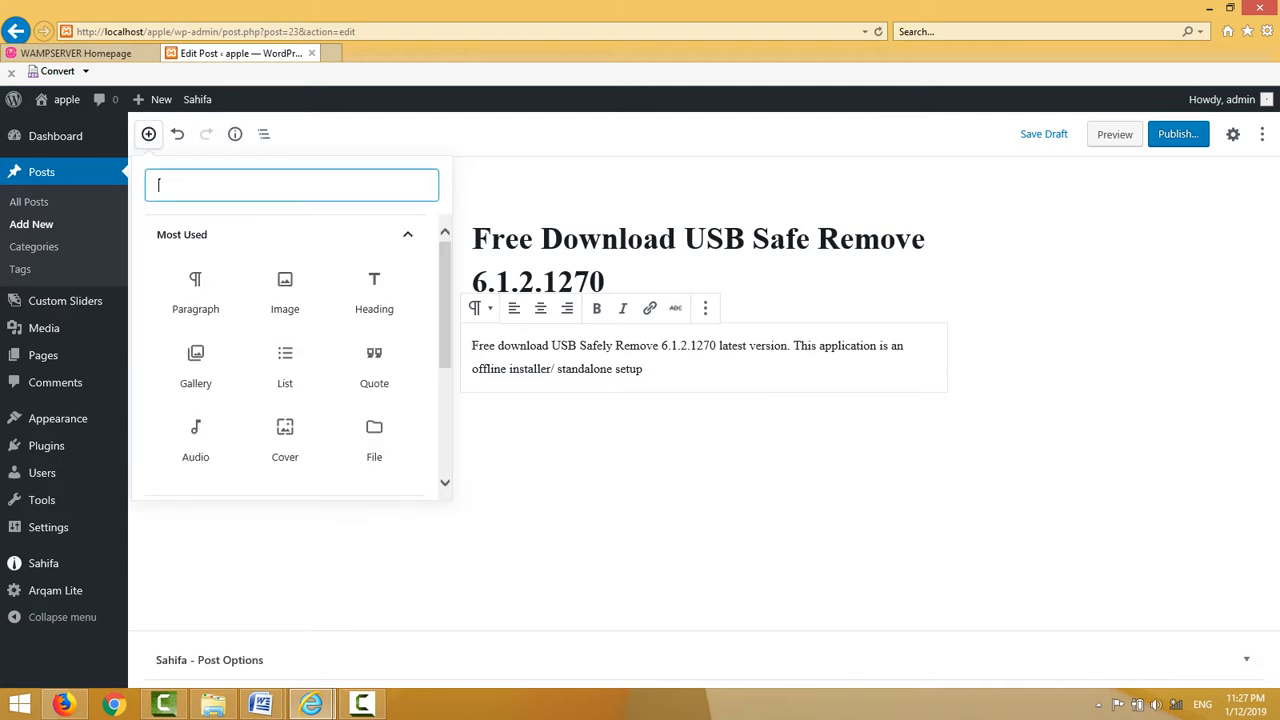
click(374, 291)
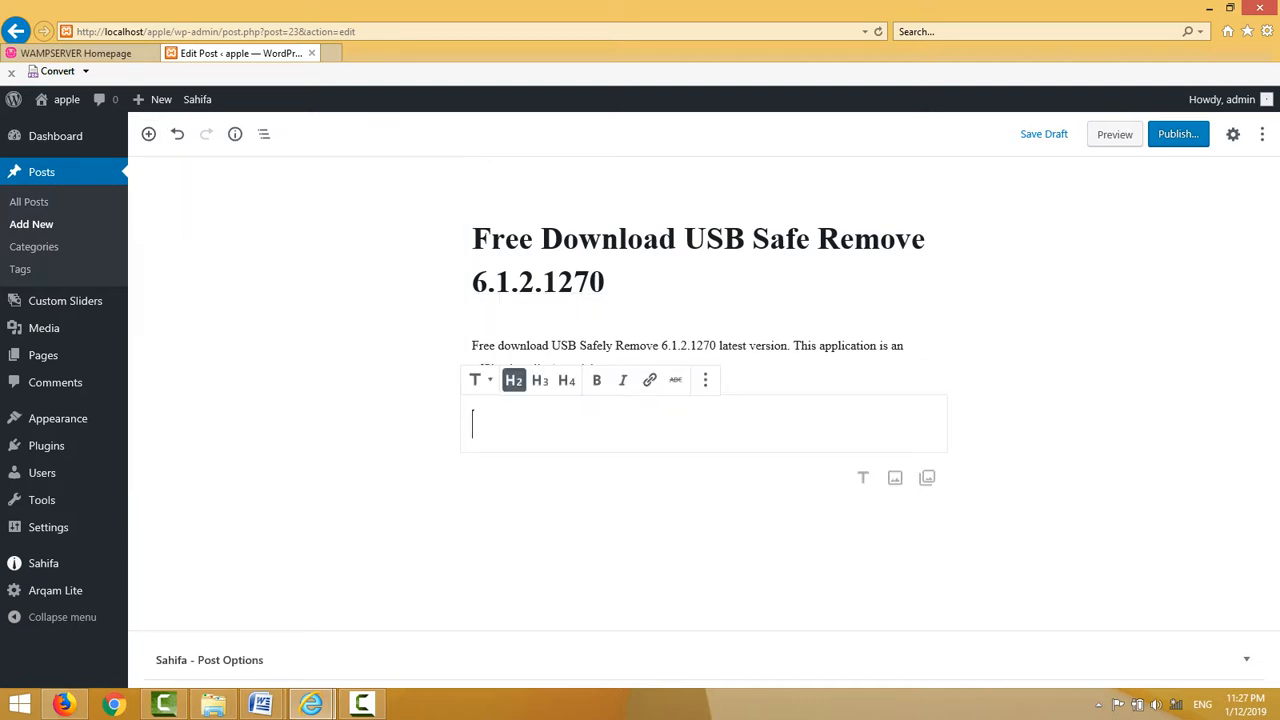
mouse_move(260, 704)
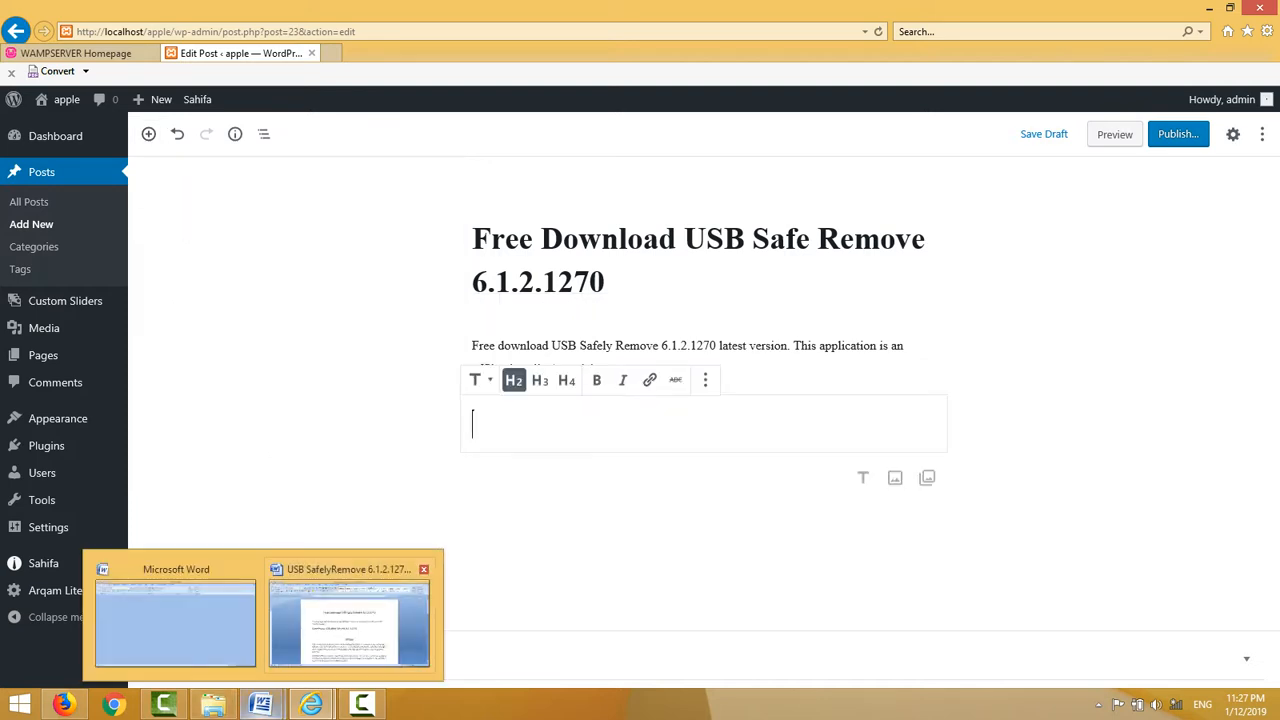
click(350, 625)
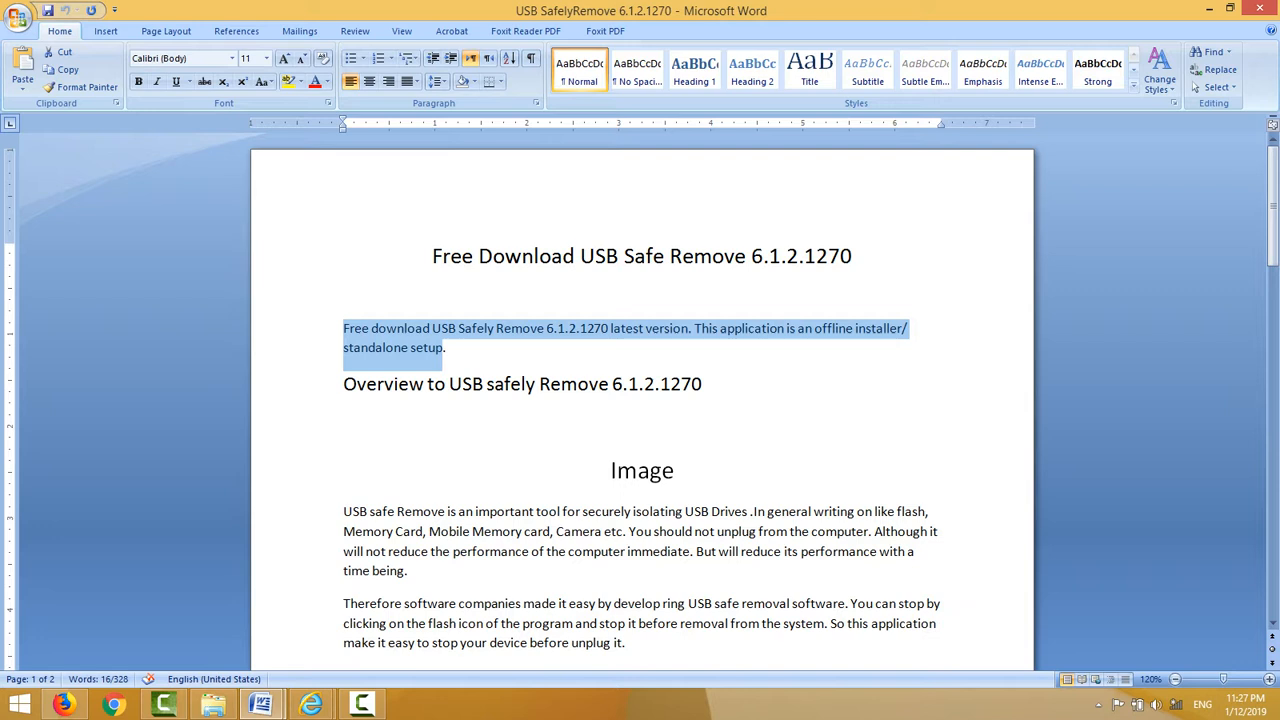
drag(343, 384, 713, 395)
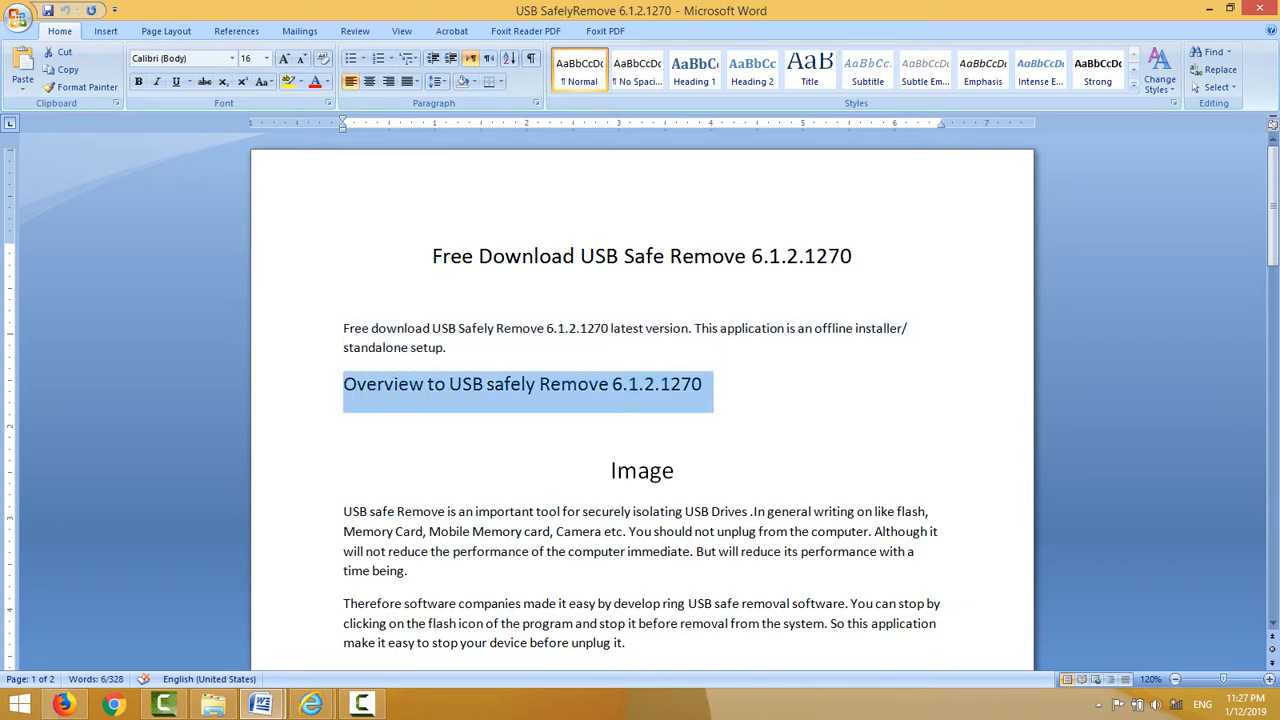
mouse_move(311, 704)
click(405, 640)
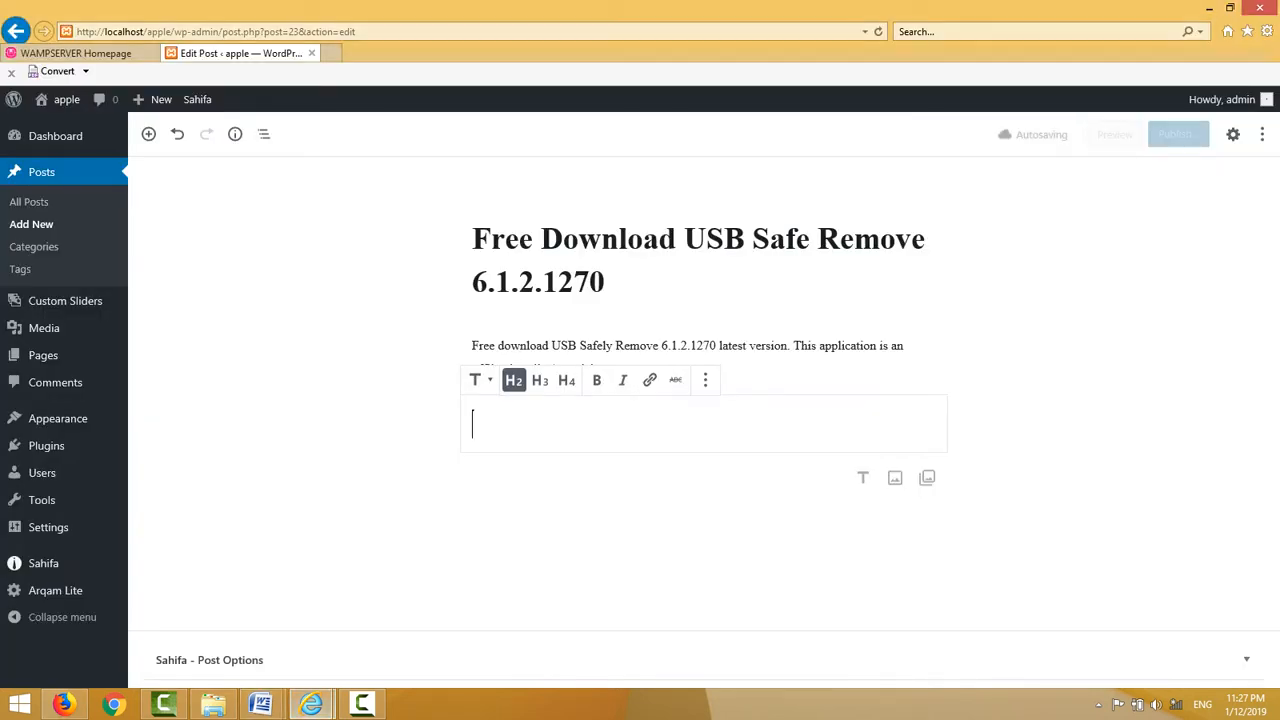
text(Overview to USB safely Remove 6.1.2.1270)
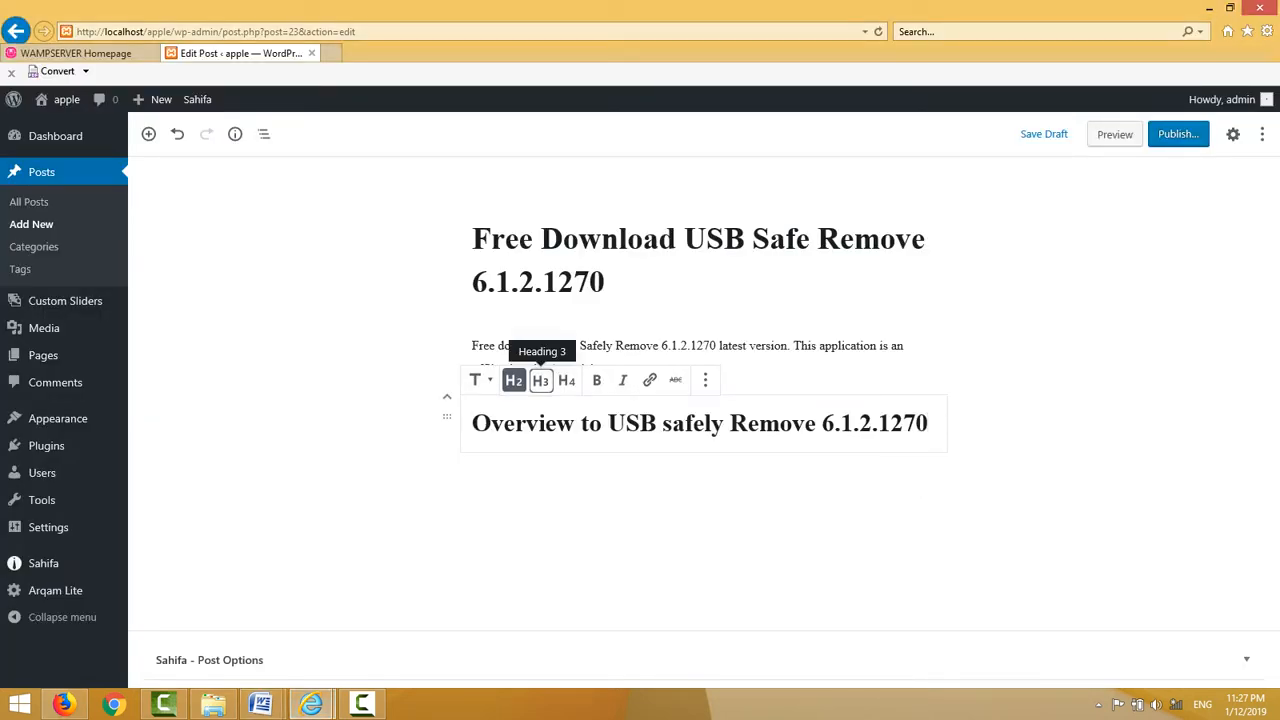
click(540, 380)
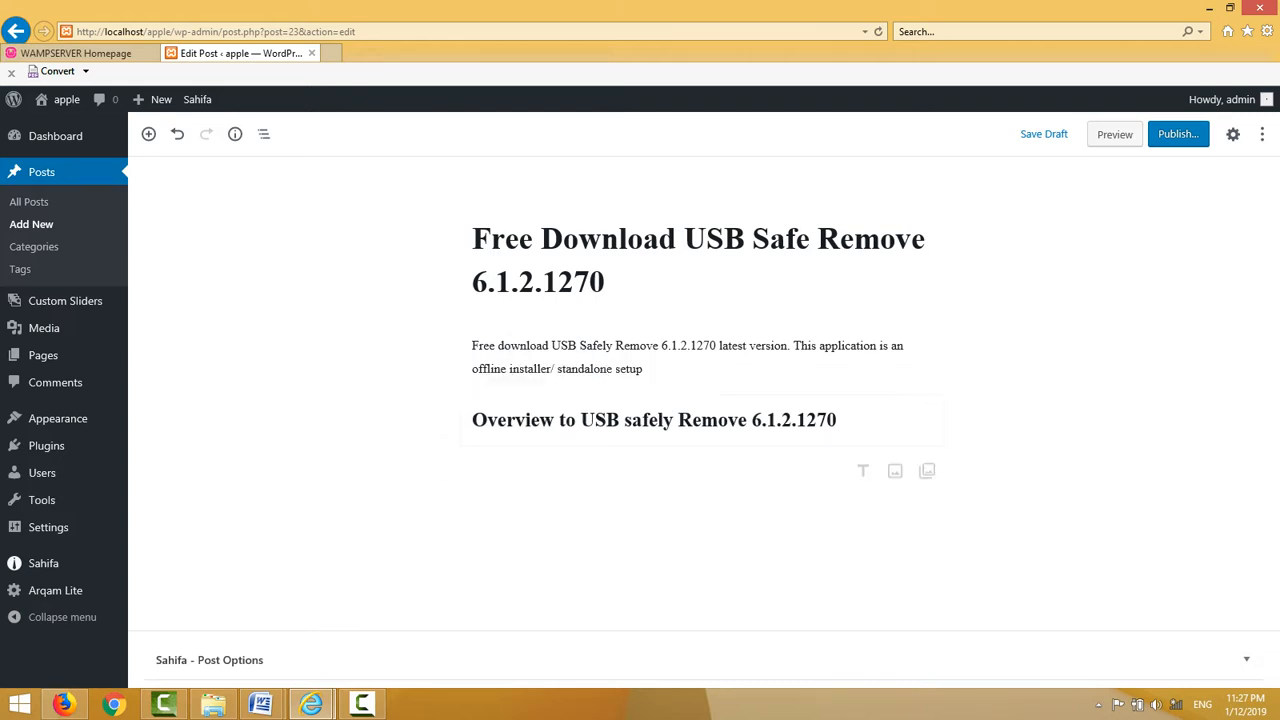
Add an image block below the Overview heading and upload "capital account image" from the IMAGES folder on Local Disk (D:).
key(Return)
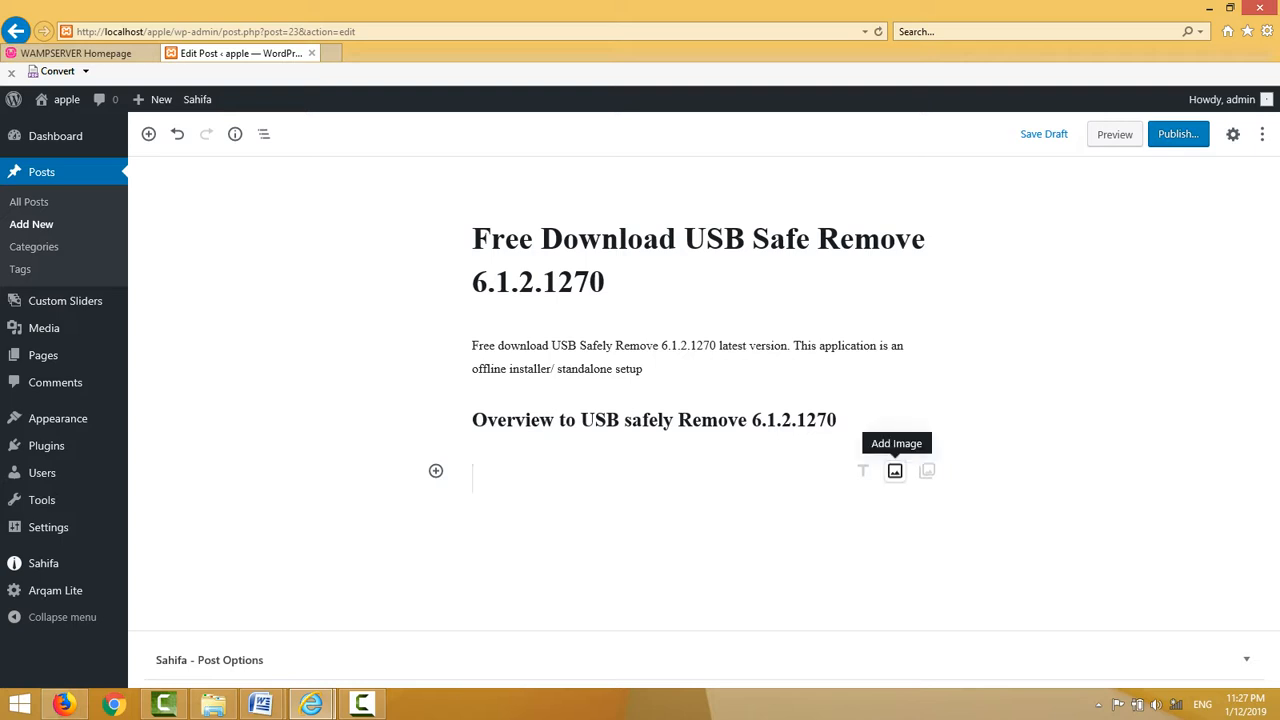
click(895, 471)
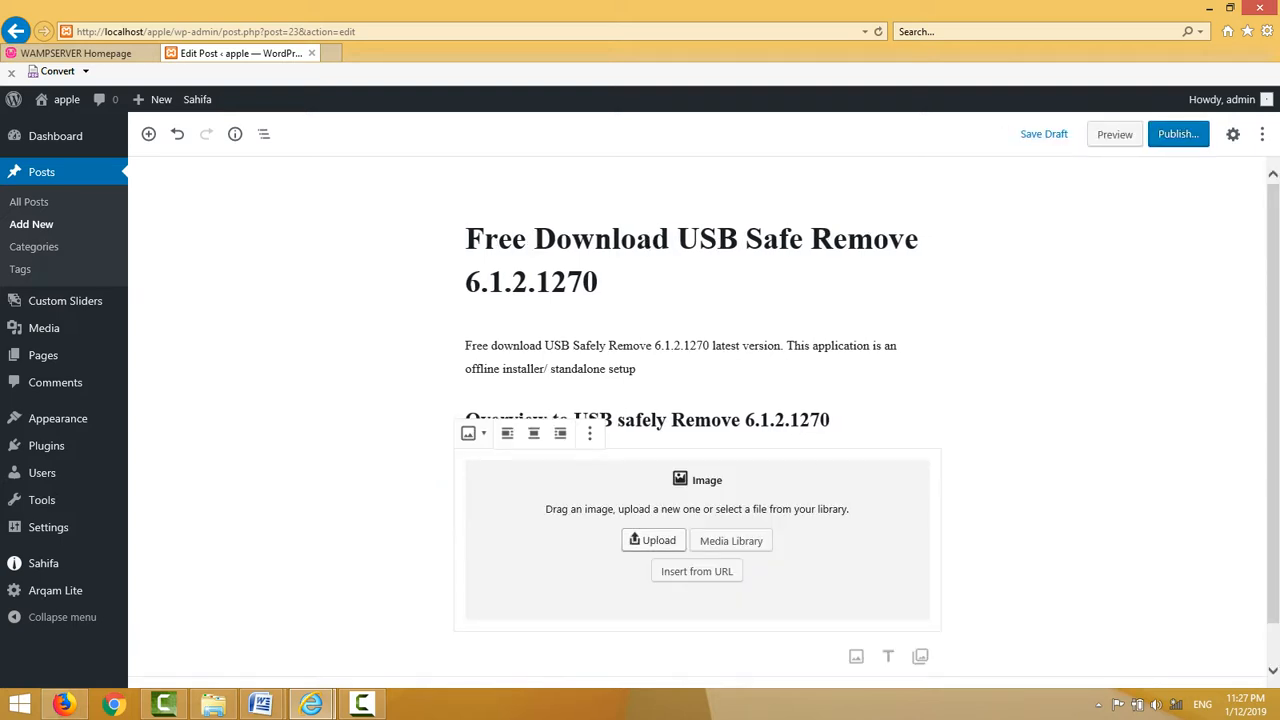
click(654, 540)
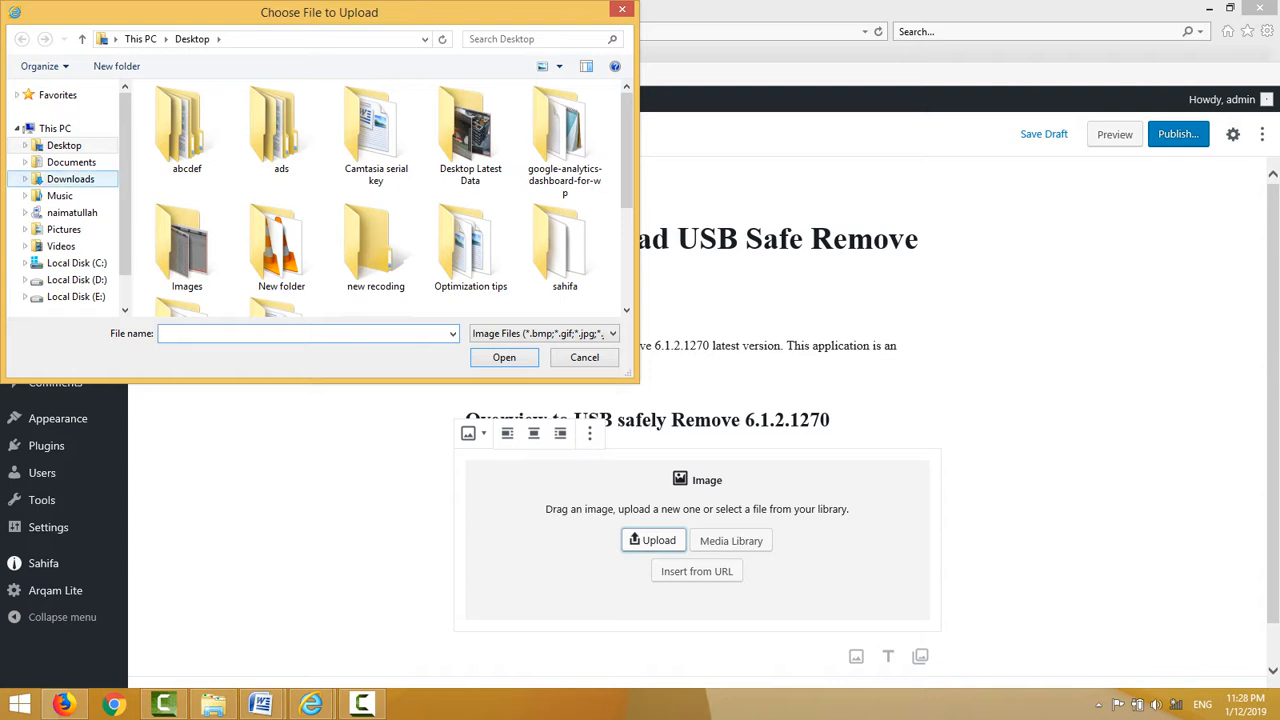
click(76, 280)
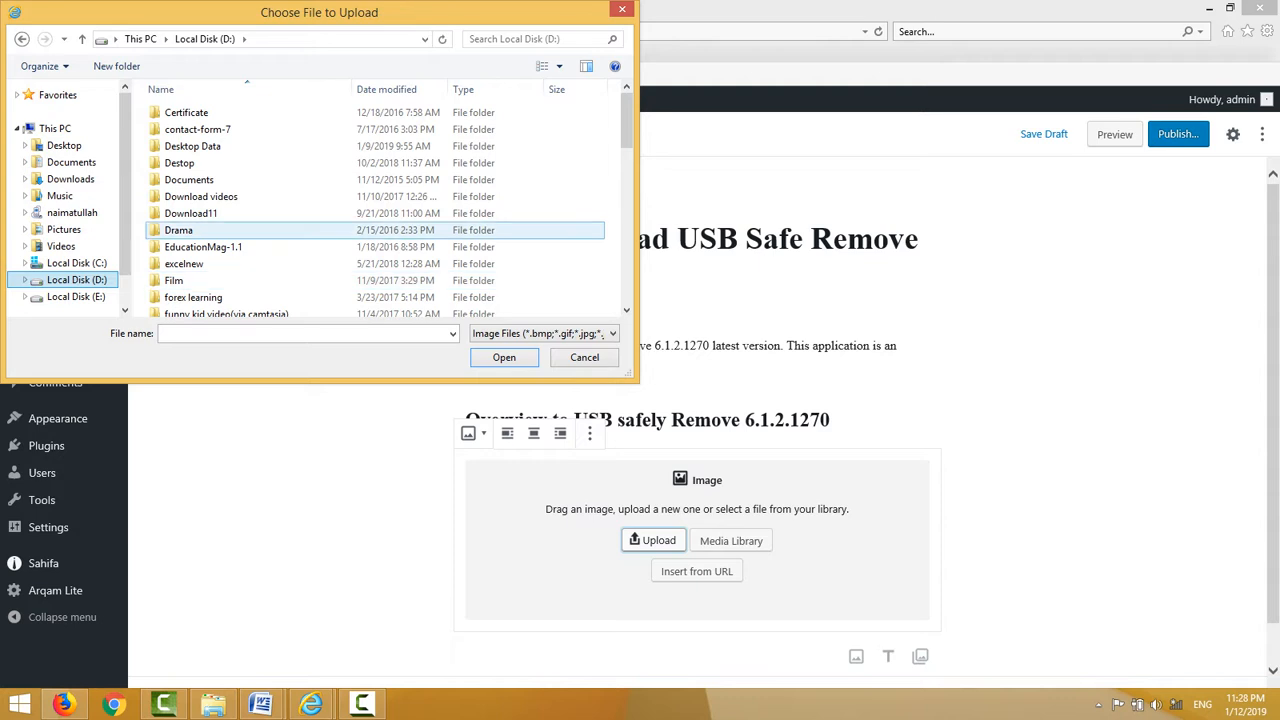
scroll(375, 210, down, 4)
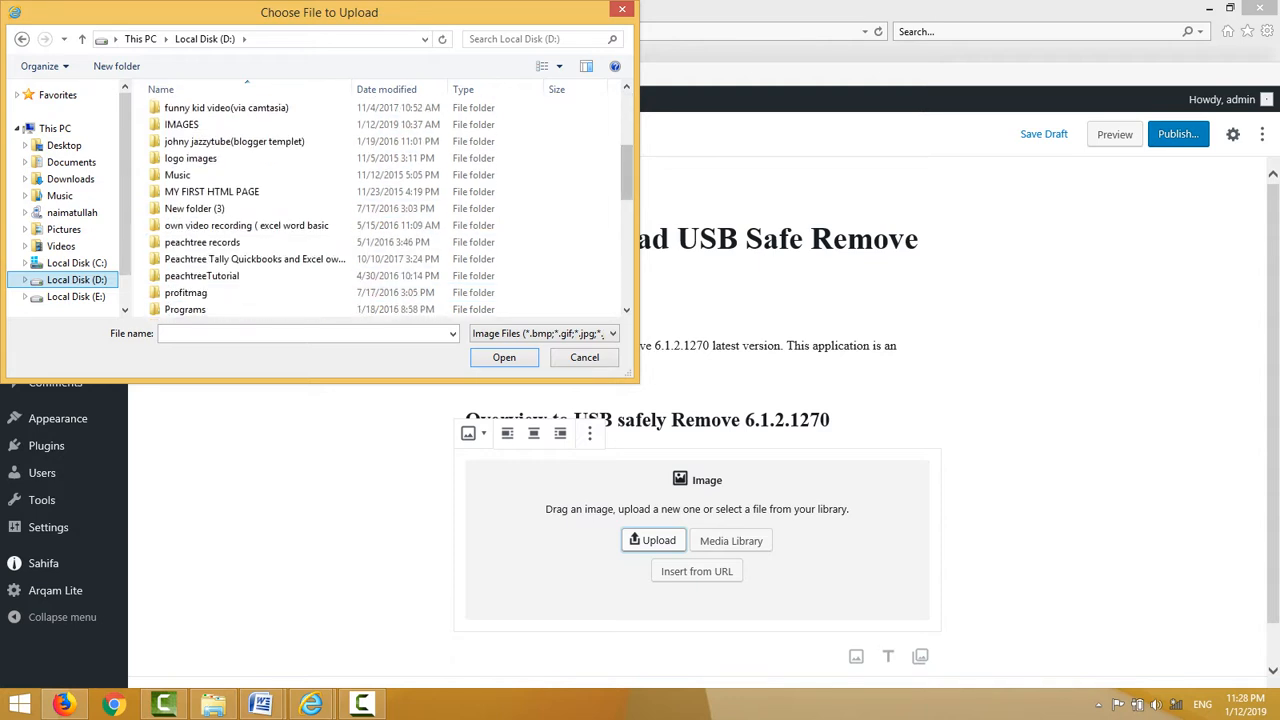
double_click(290, 124)
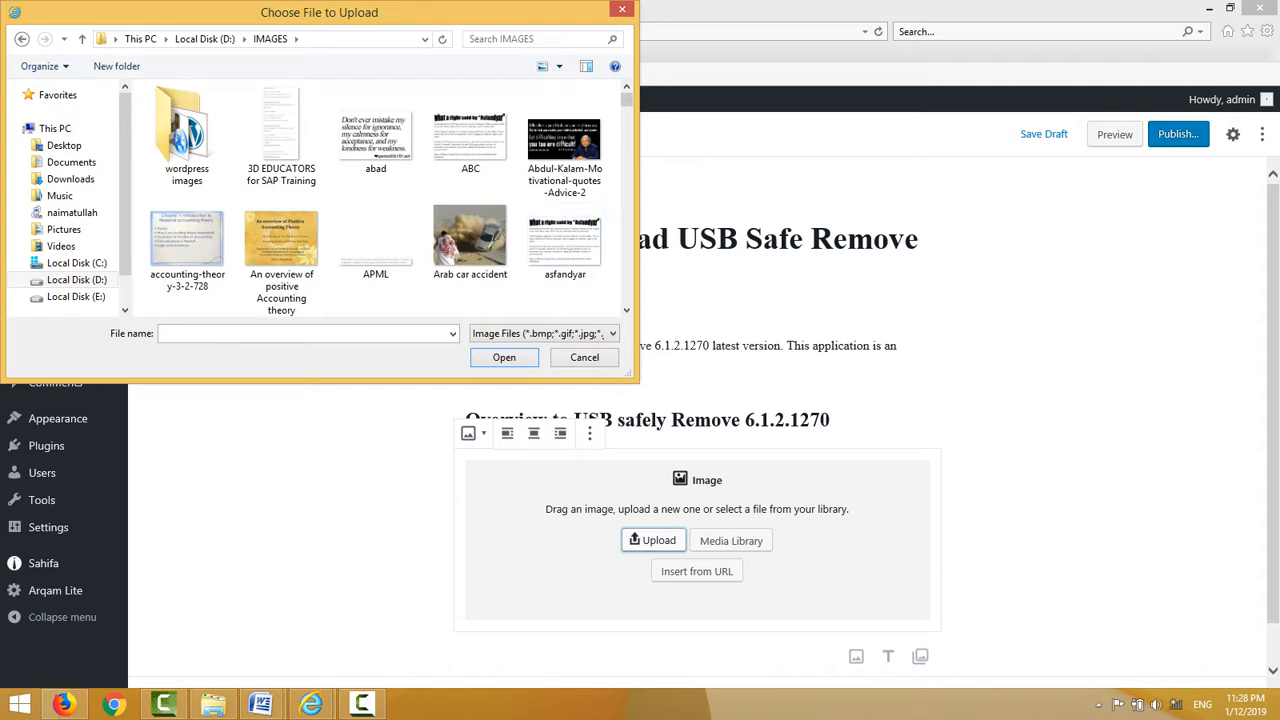
scroll(392, 200, down, 3)
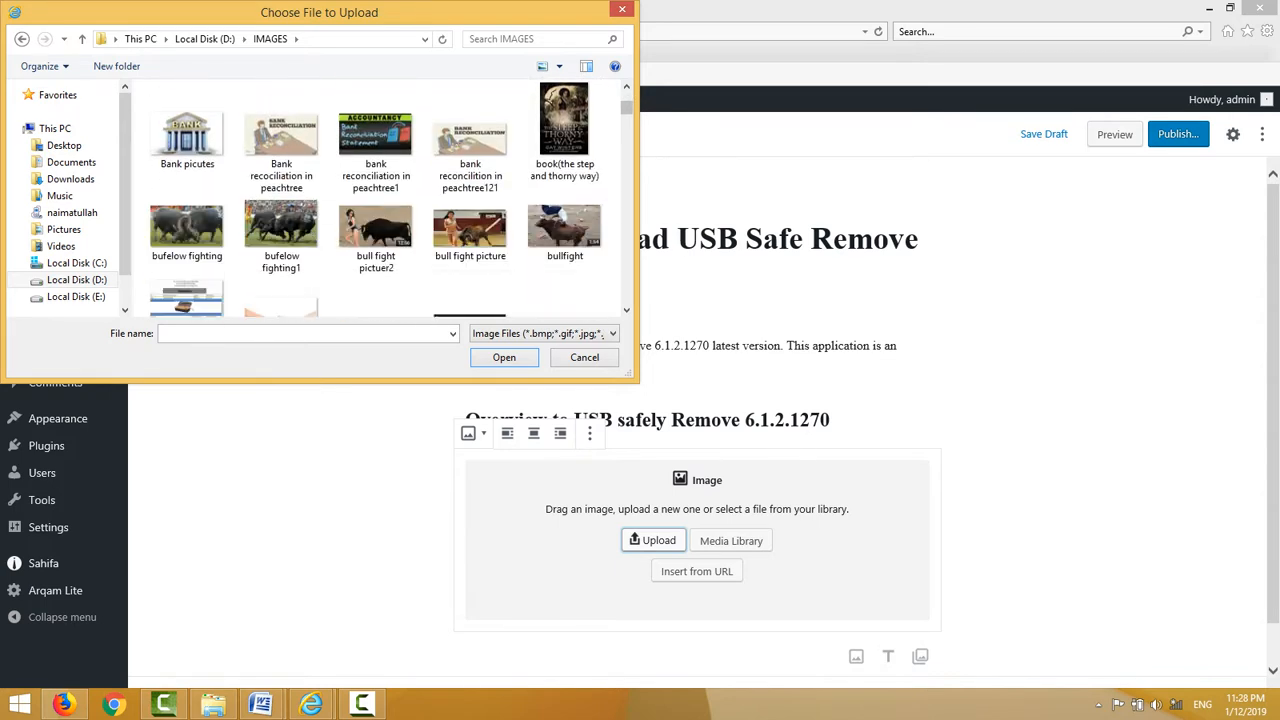
scroll(380, 200, down, 3)
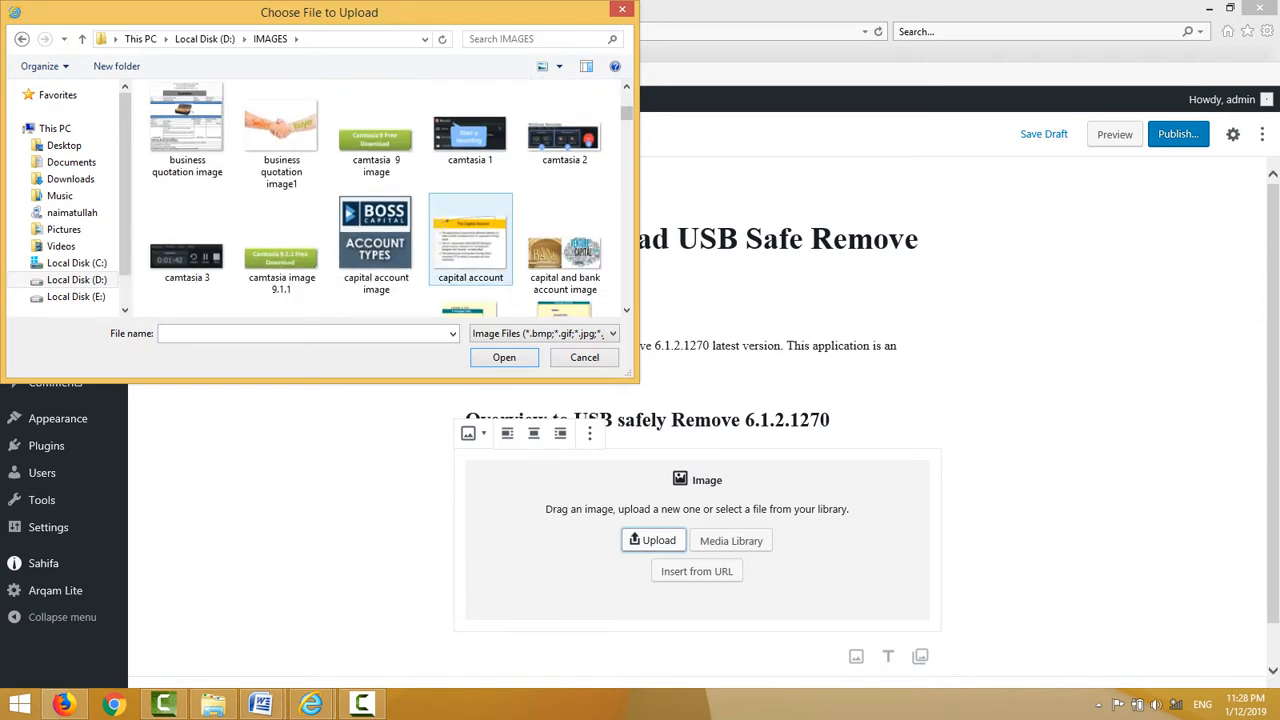
click(376, 245)
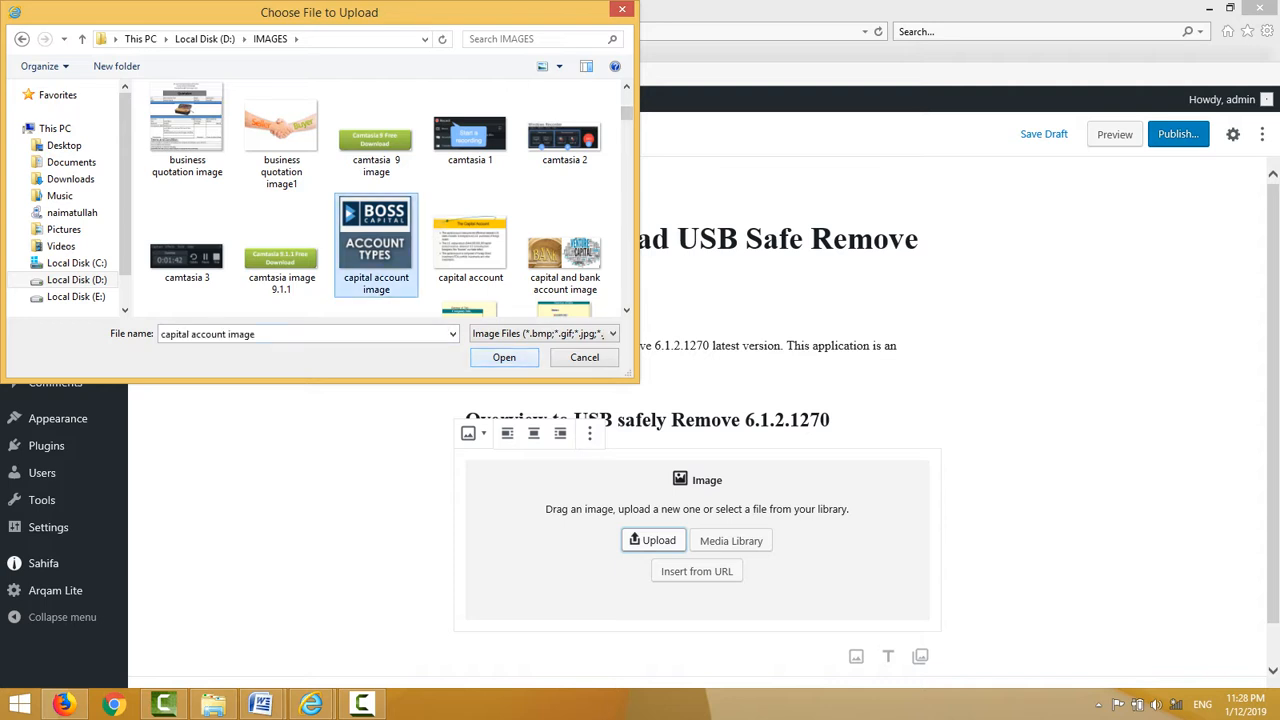
click(504, 357)
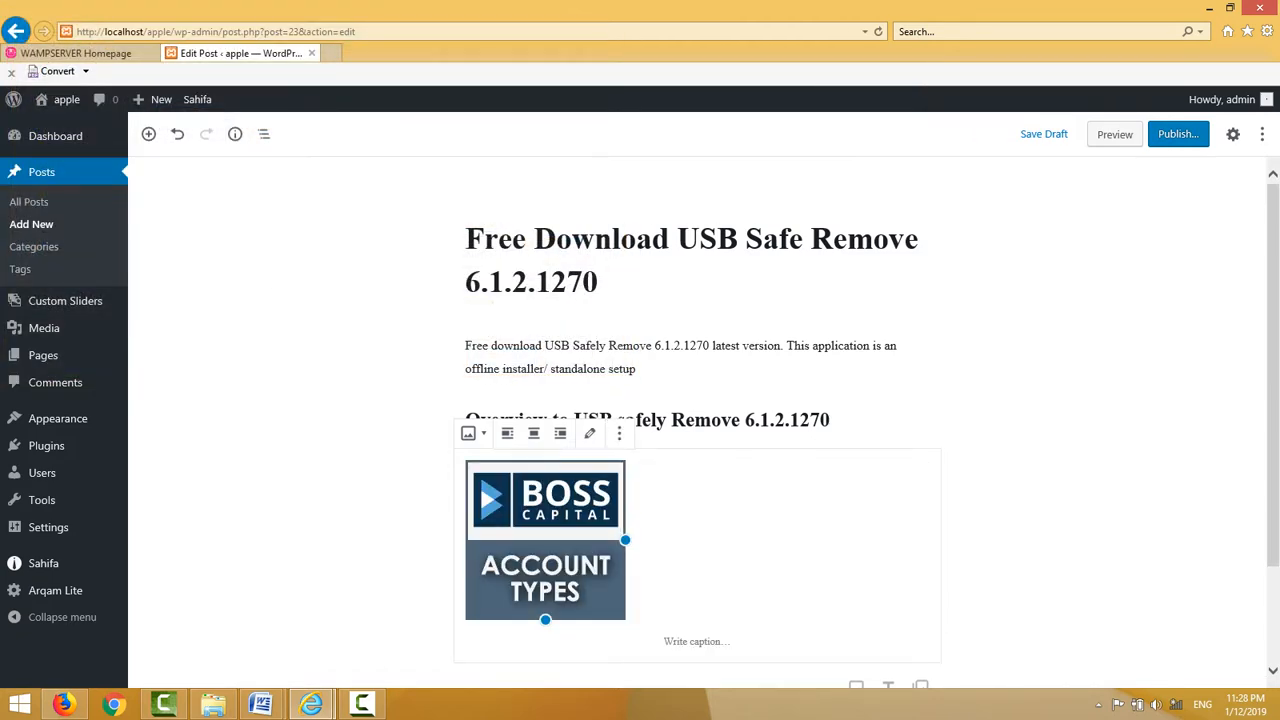
Enlarge the uploaded image proportionally so it spans most of the post's content width.
drag(625, 540, 885, 669)
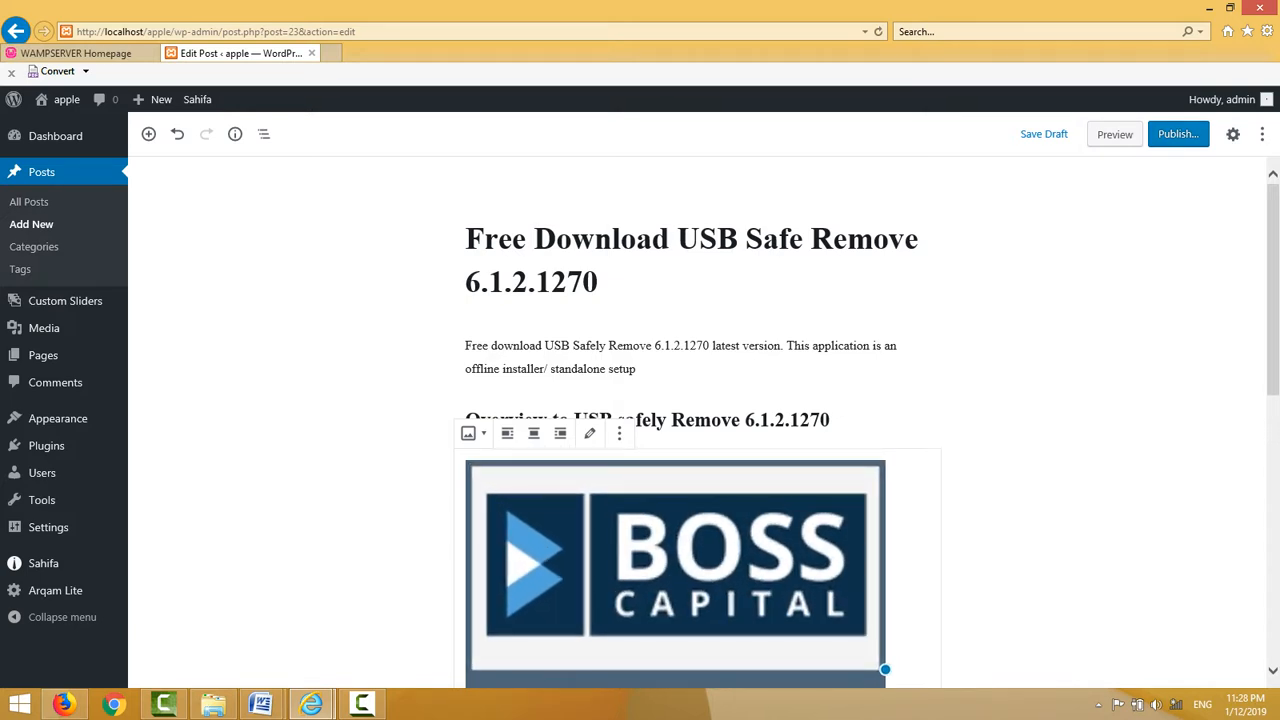
scroll(700, 420, down, 5)
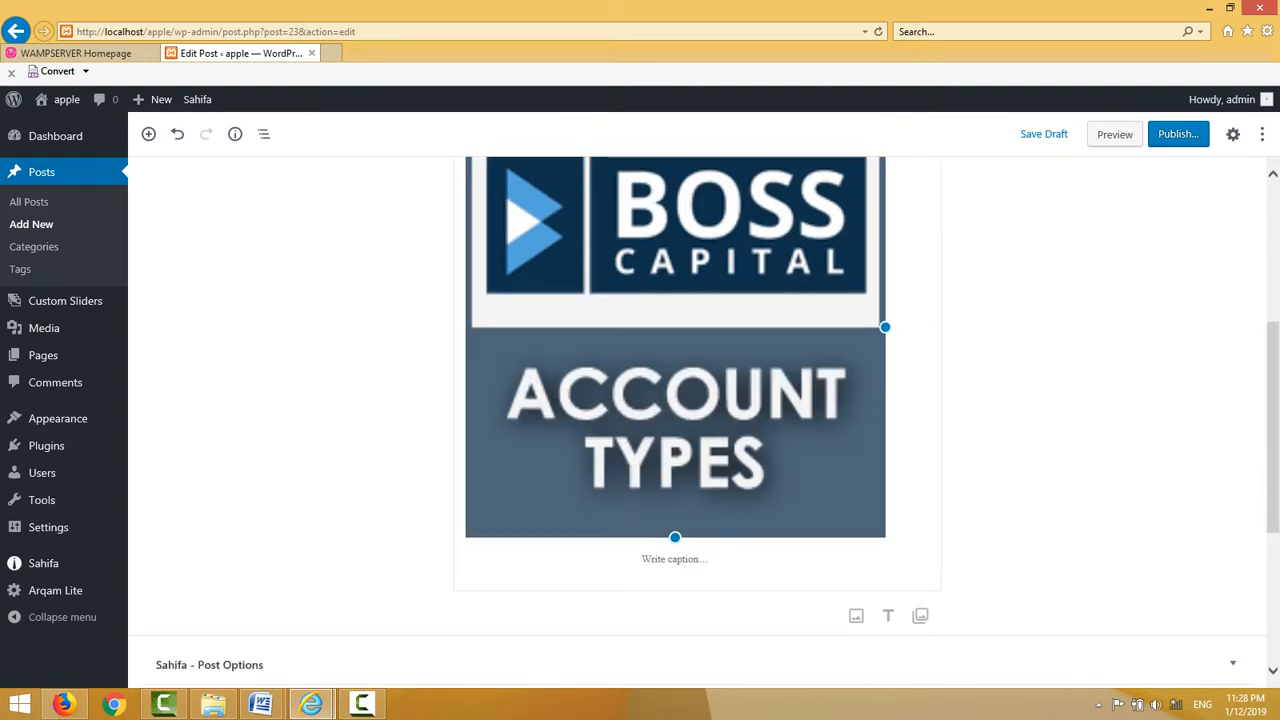
drag(885, 327, 855, 337)
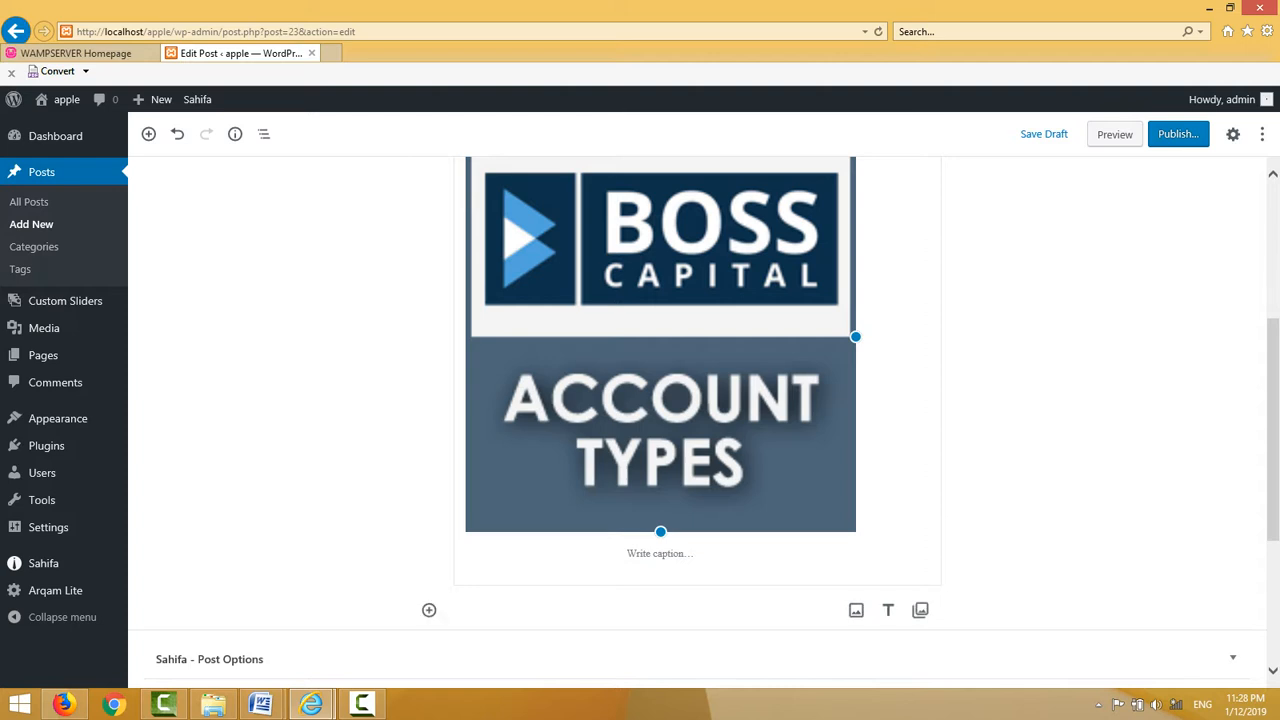
Copy the body text from "USB safe Remove is an important tool" through "needed to be stopped" from the Word document into a paragraph block below the image.
click(620, 610)
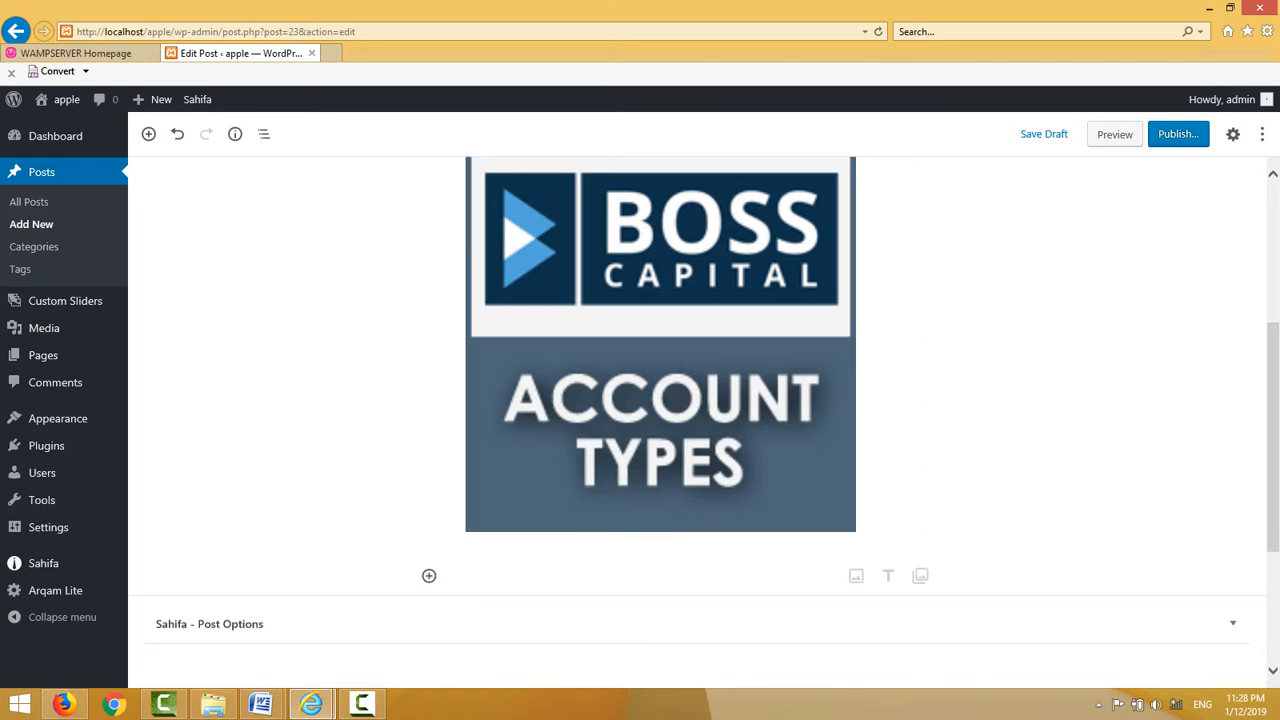
mouse_move(260, 704)
click(349, 623)
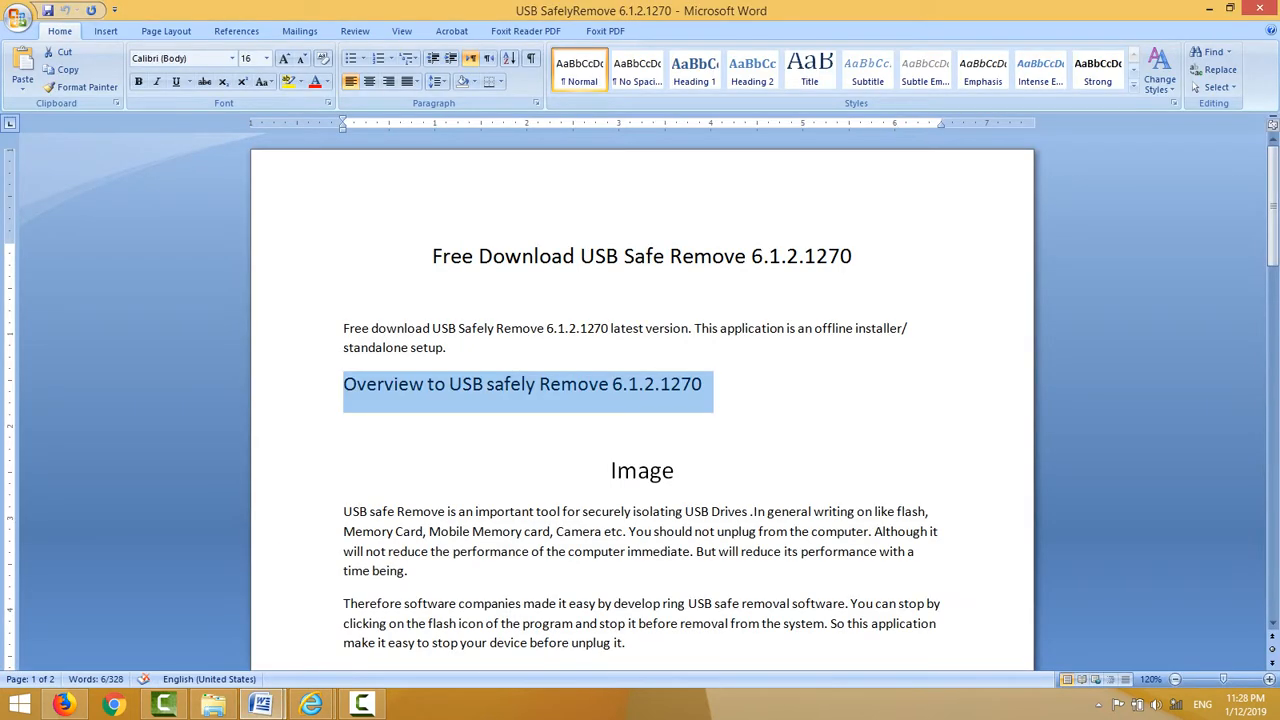
drag(343, 511, 878, 470)
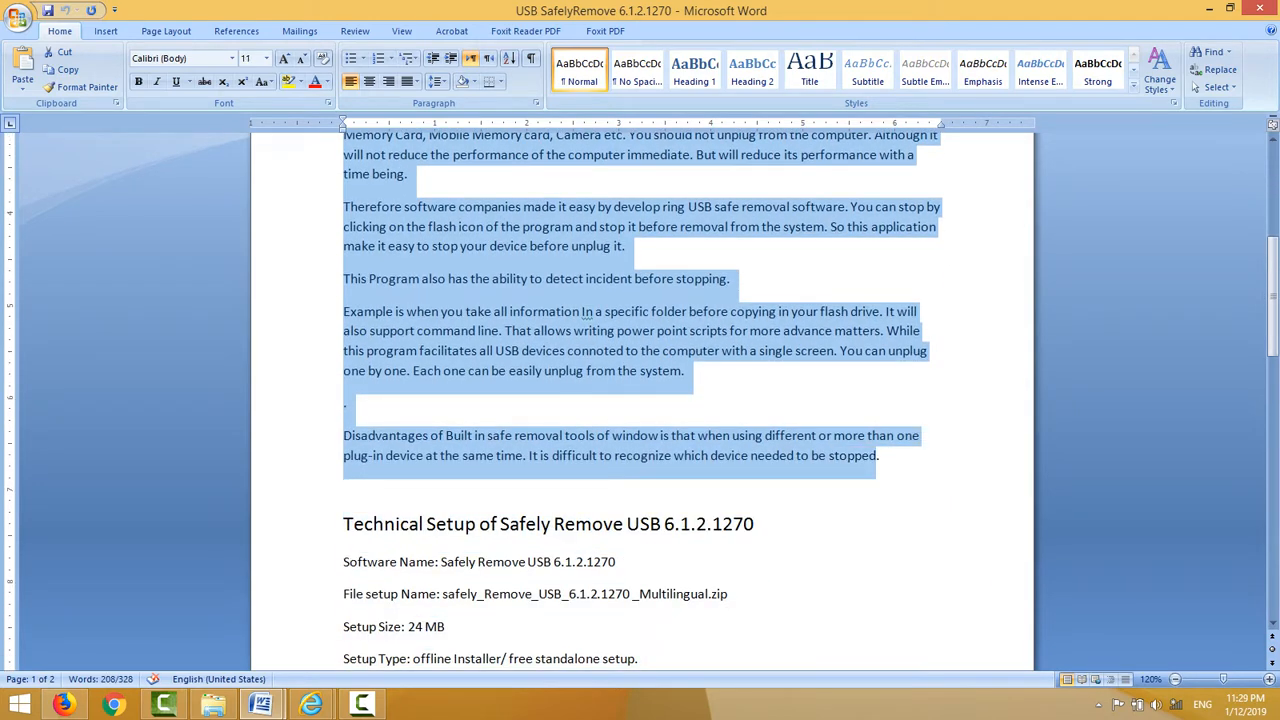
mouse_move(311, 704)
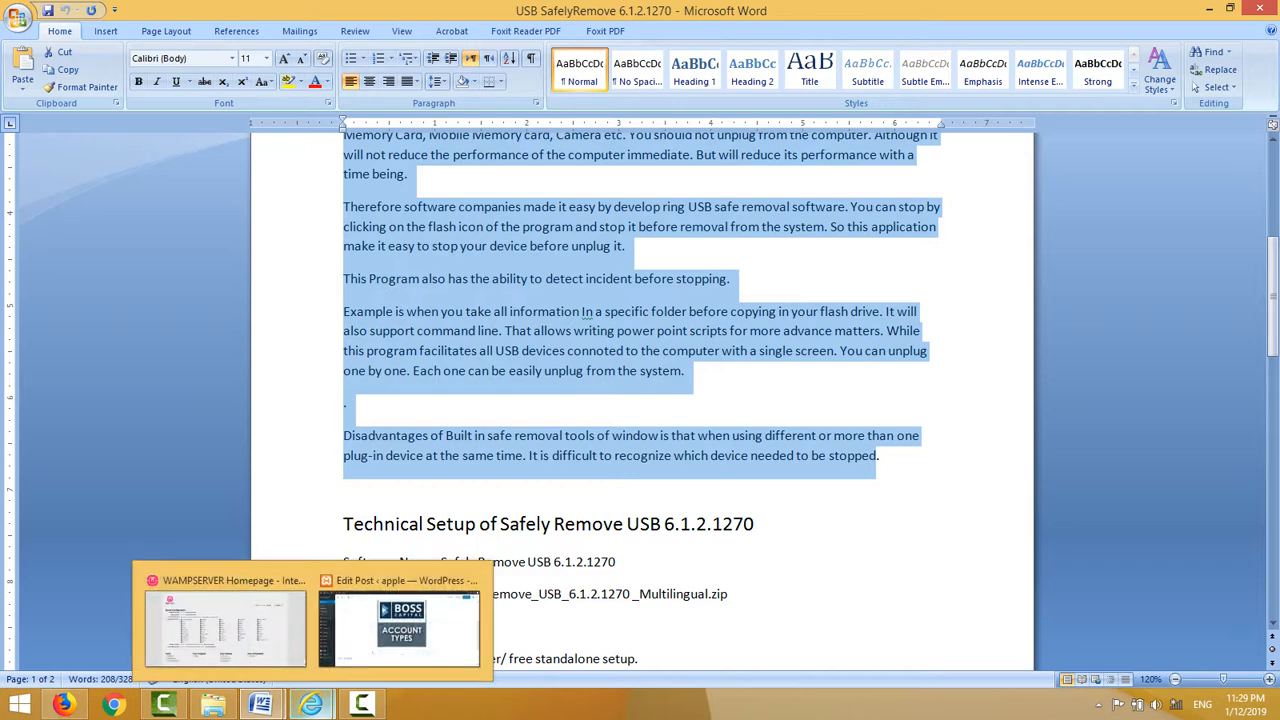
click(398, 628)
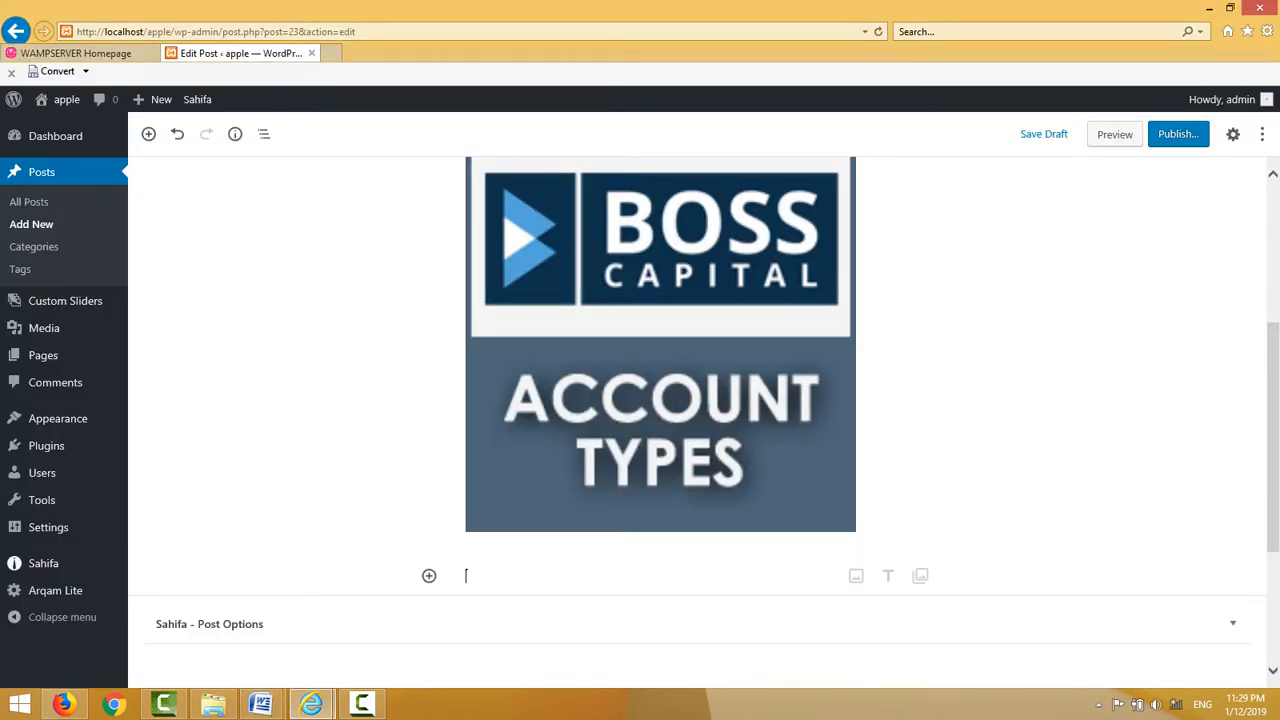
key(ctrl+v)
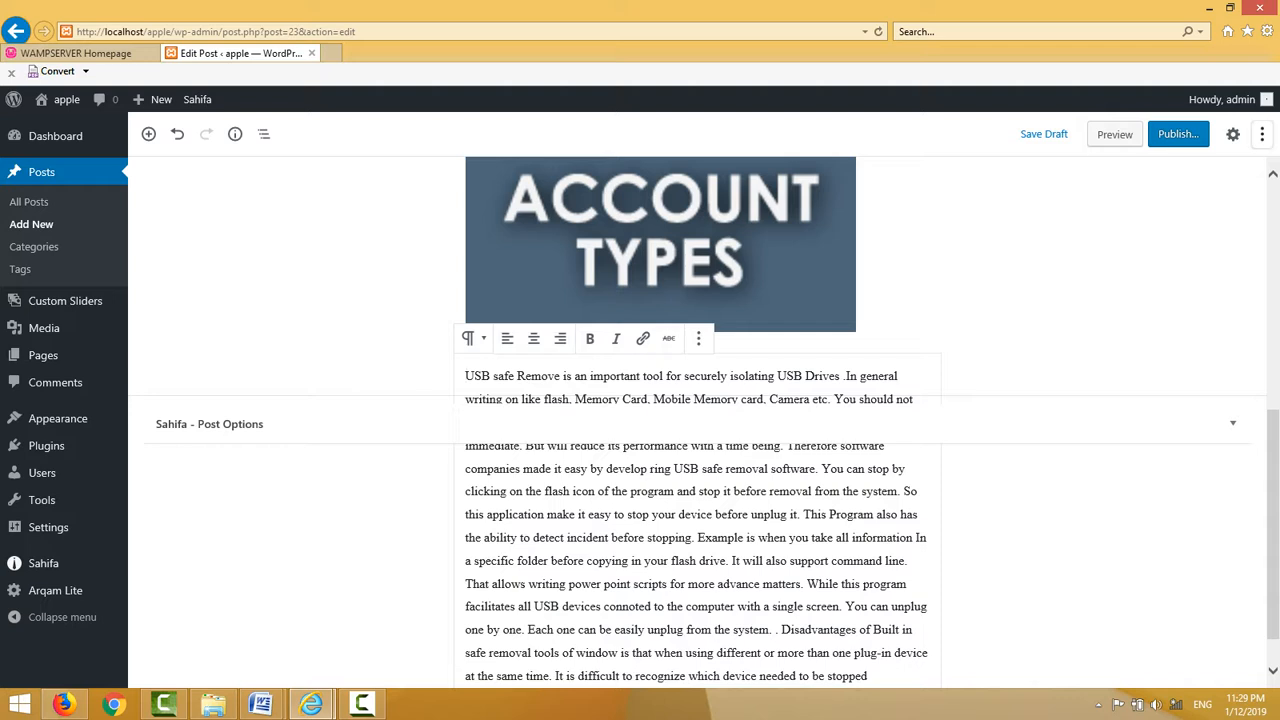
Open the settings sidebar and expand the Advanced and Color Settings of the body paragraph block.
click(1262, 134)
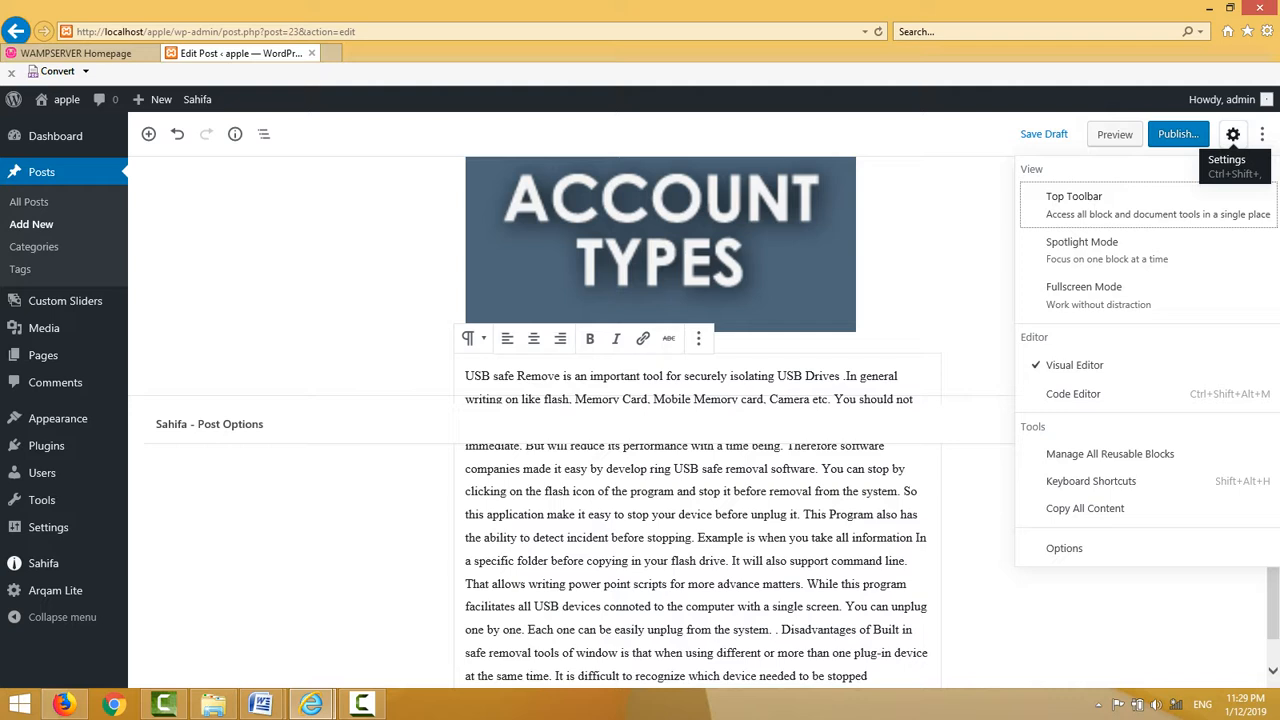
click(1233, 134)
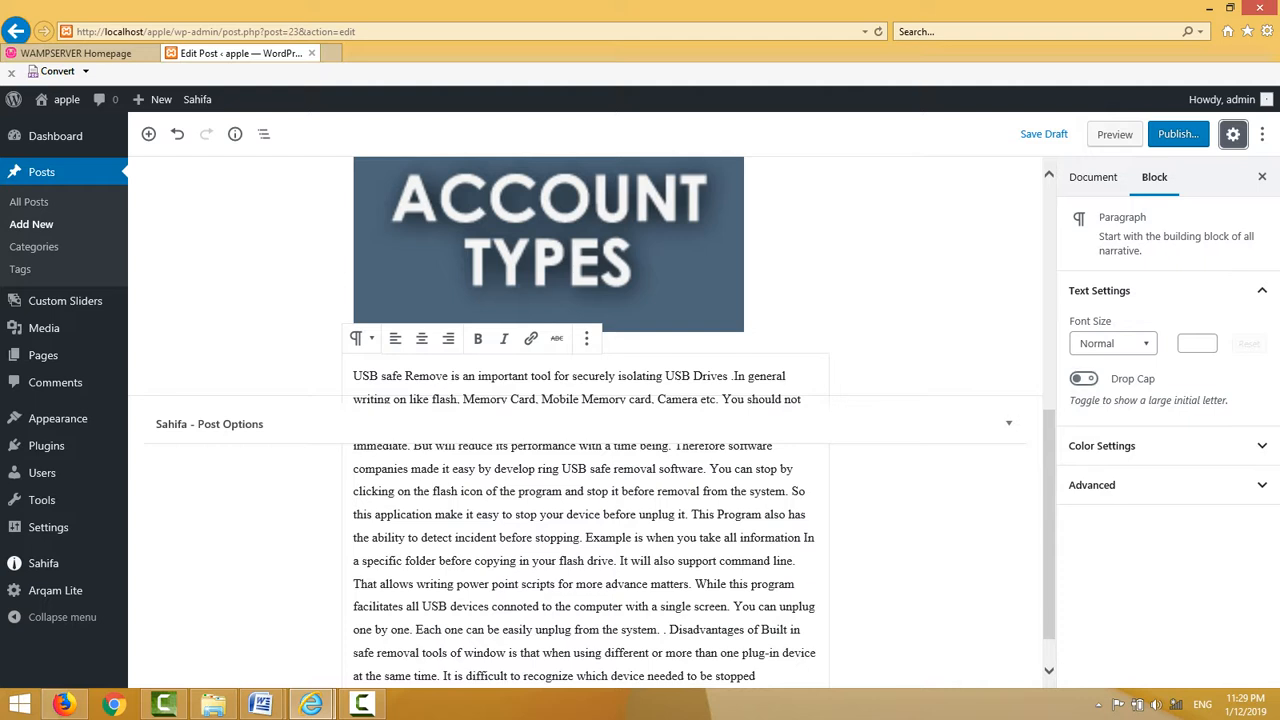
click(1168, 485)
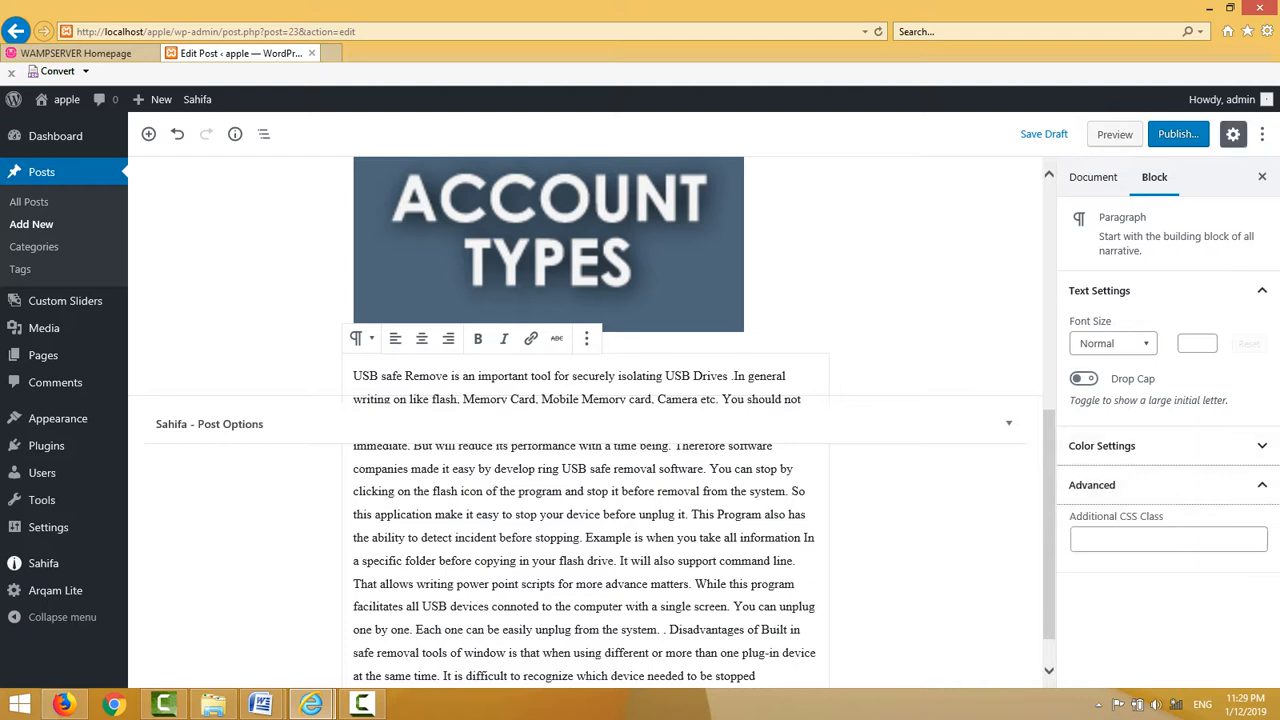
click(1102, 446)
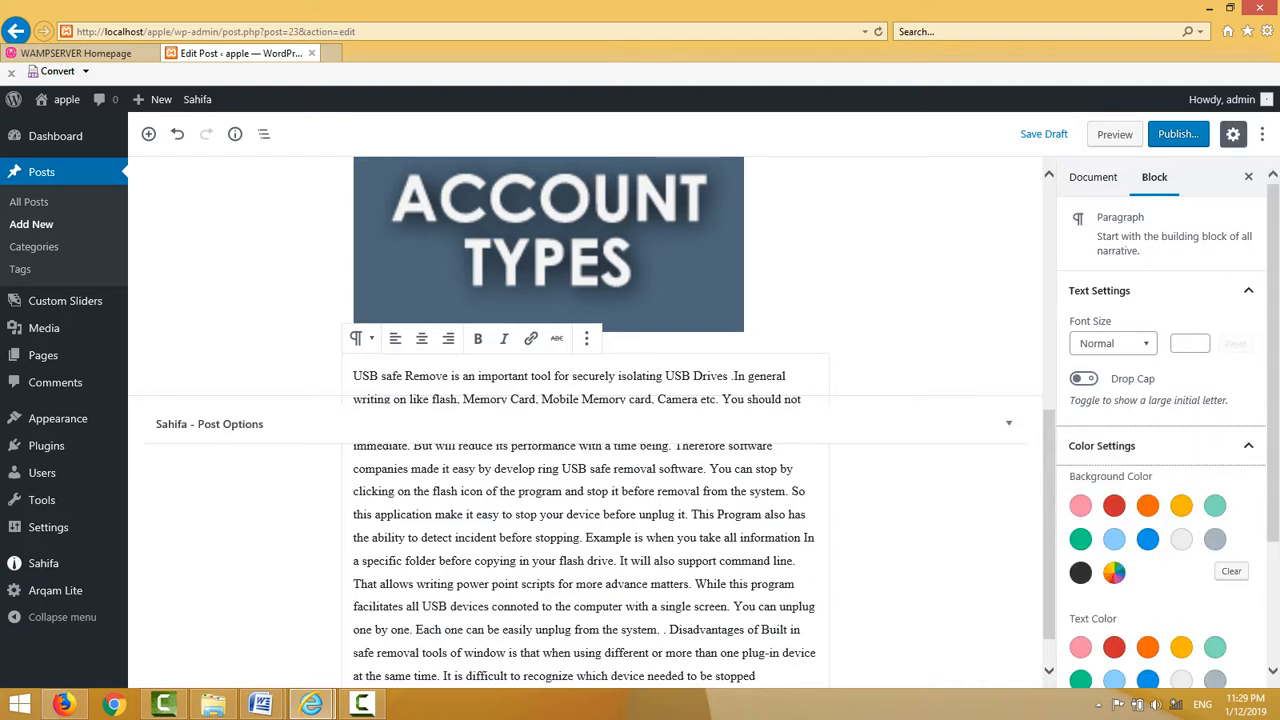
Try the Drop Cap option on the body paragraph and turn it off again.
click(1083, 378)
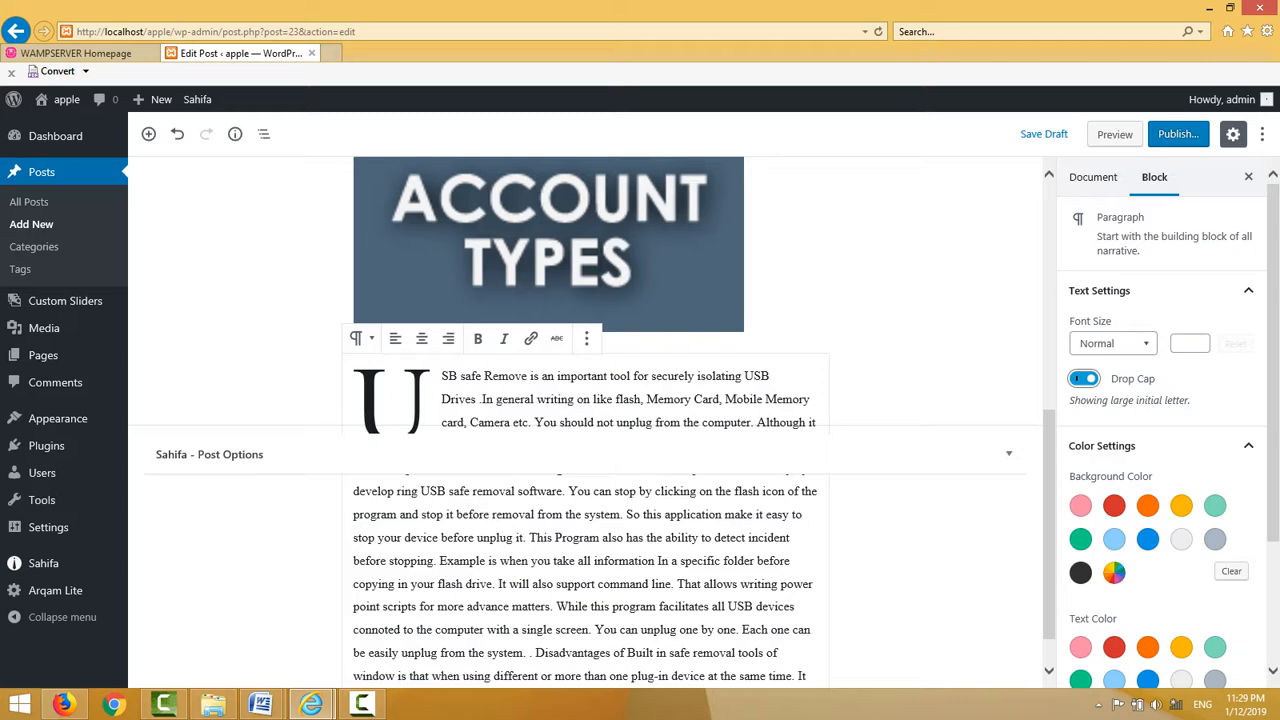
click(1083, 378)
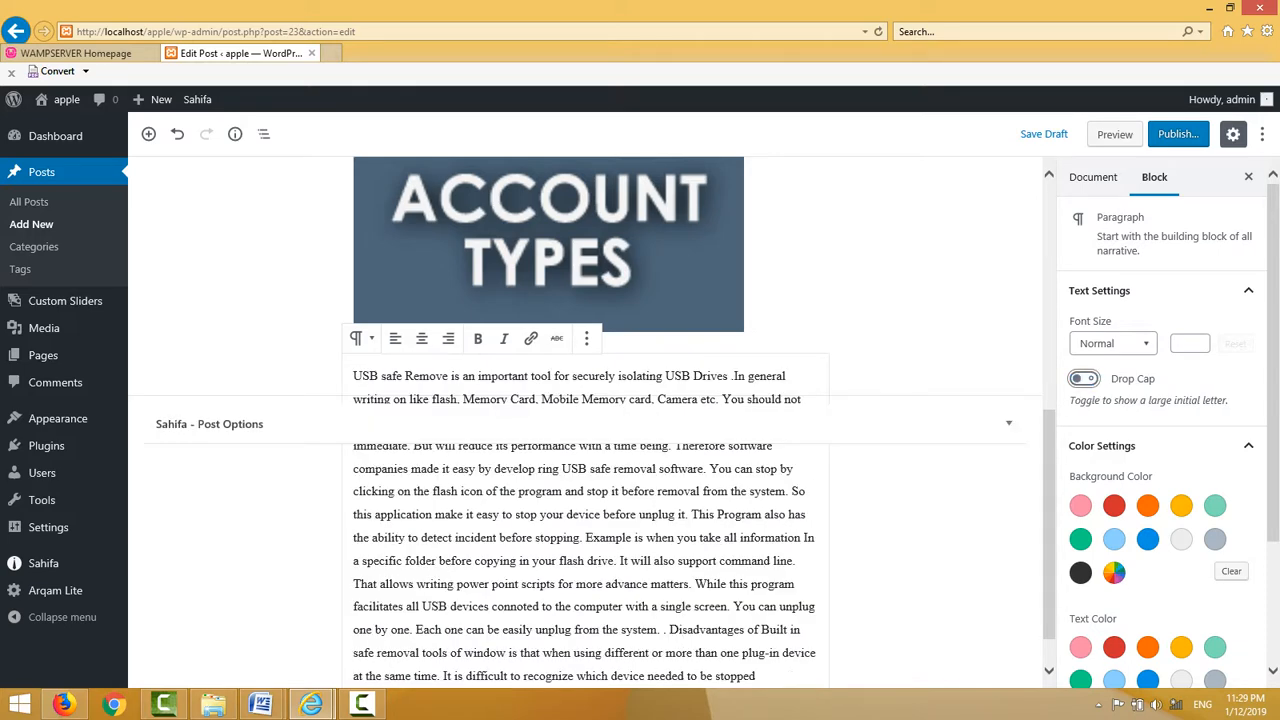
Set the post to Stick to the Front Page in the document settings and show its permalink.
click(1093, 177)
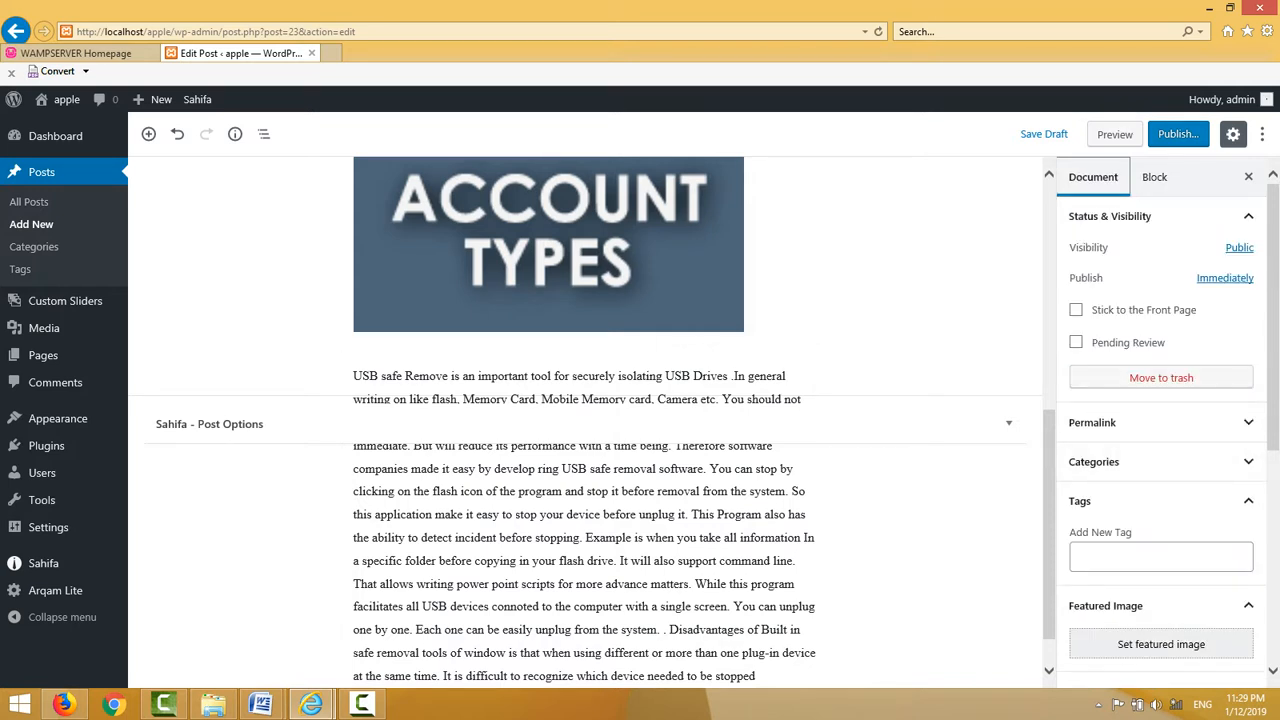
click(1076, 310)
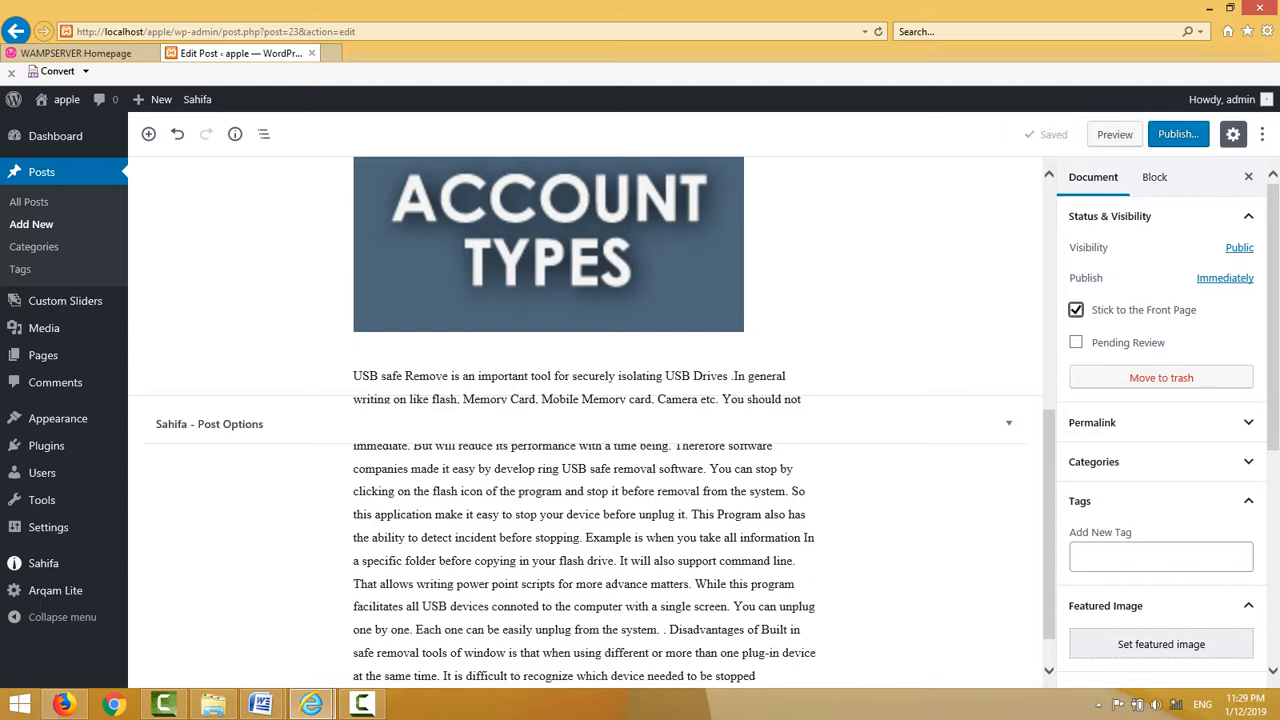
click(1161, 423)
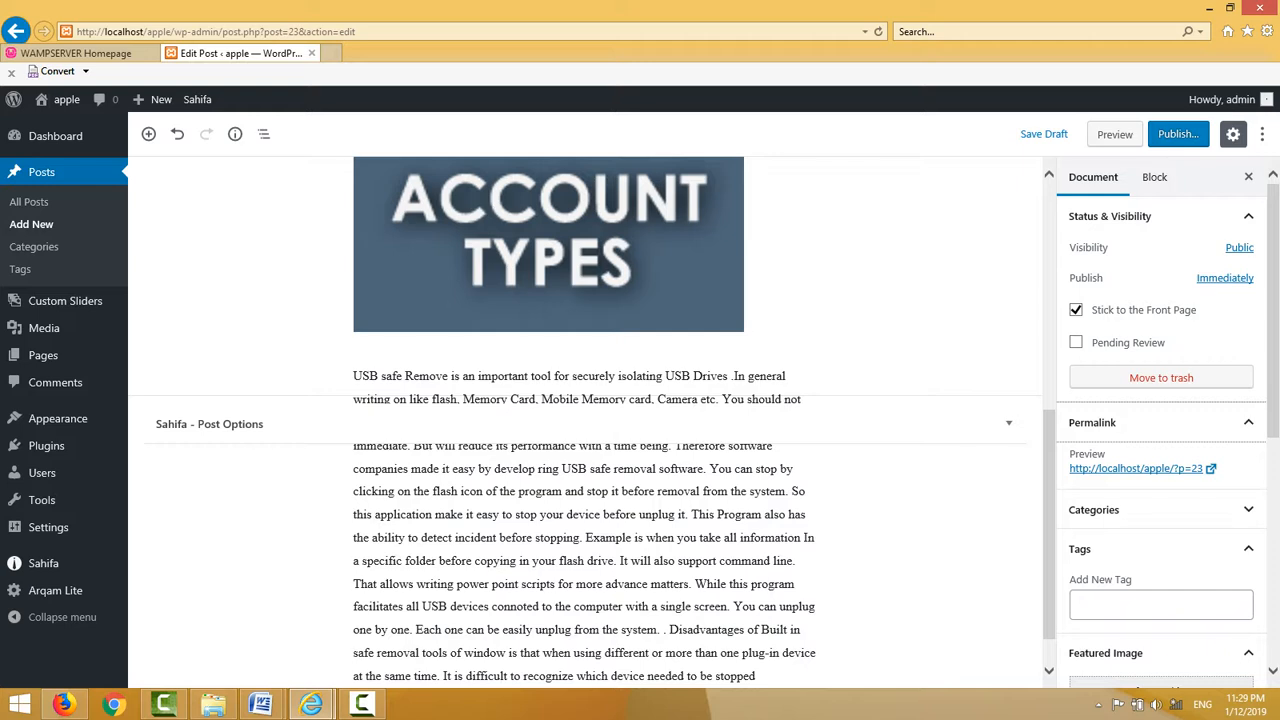
Assign the post to the "windows" category only.
click(1161, 510)
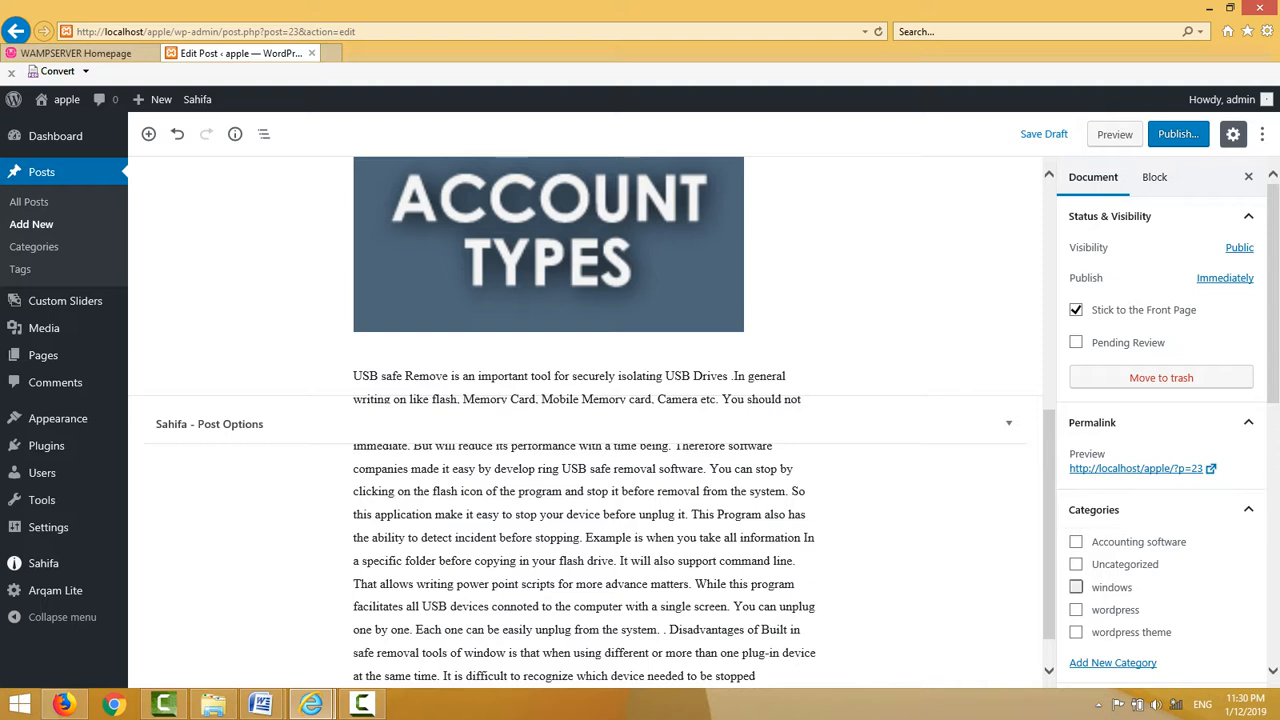
click(1075, 587)
click(1075, 541)
click(1076, 542)
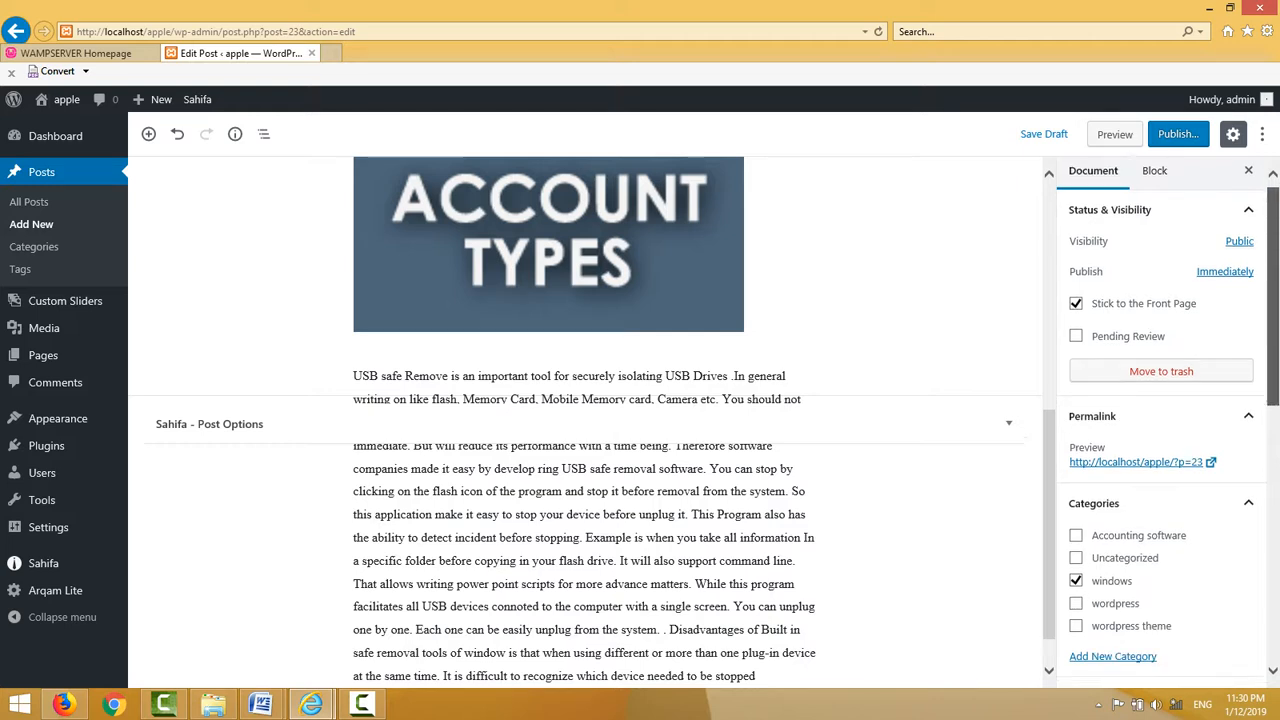
Add the tag "sofware" to the post.
scroll(1160, 420, down, 2)
click(1248, 500)
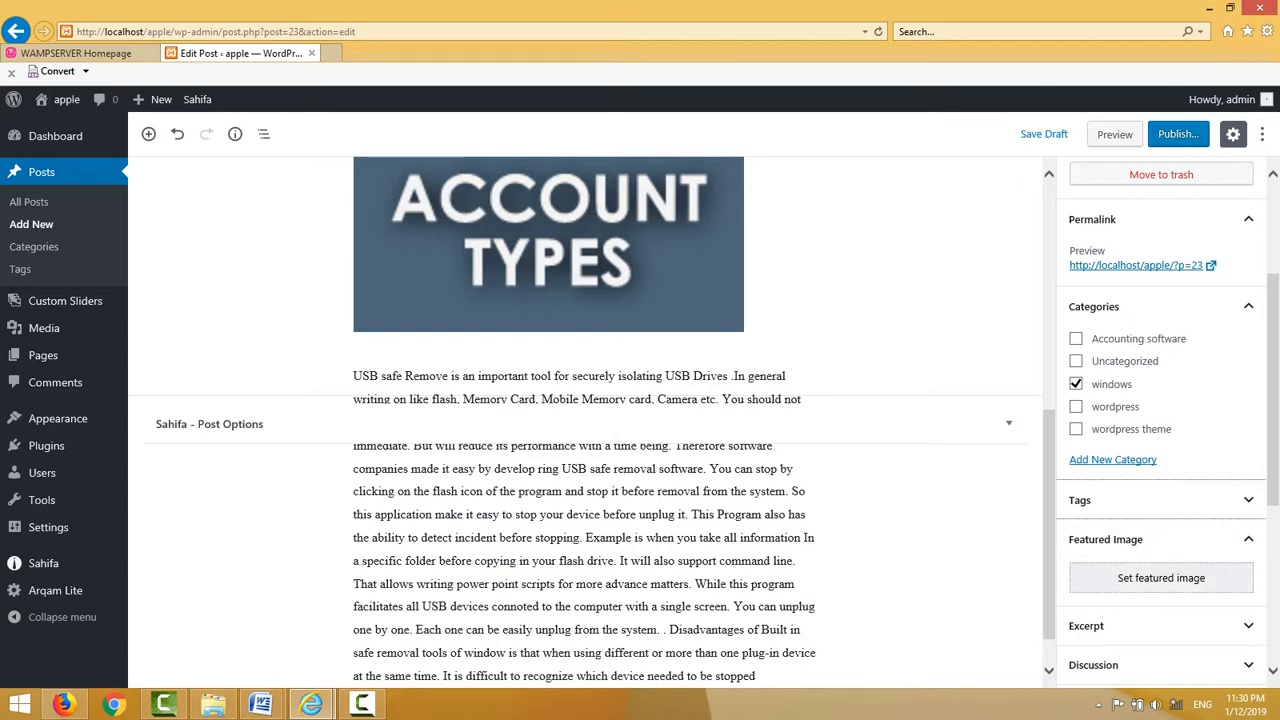
click(1160, 500)
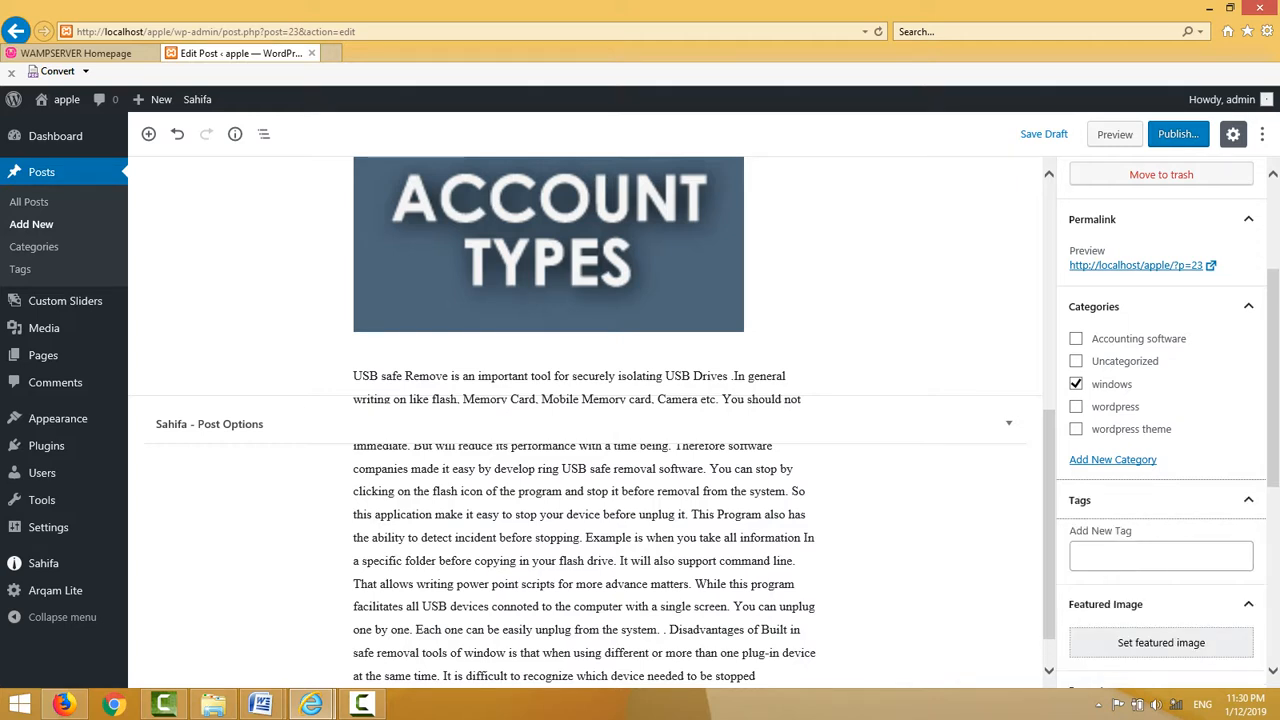
click(1080, 556)
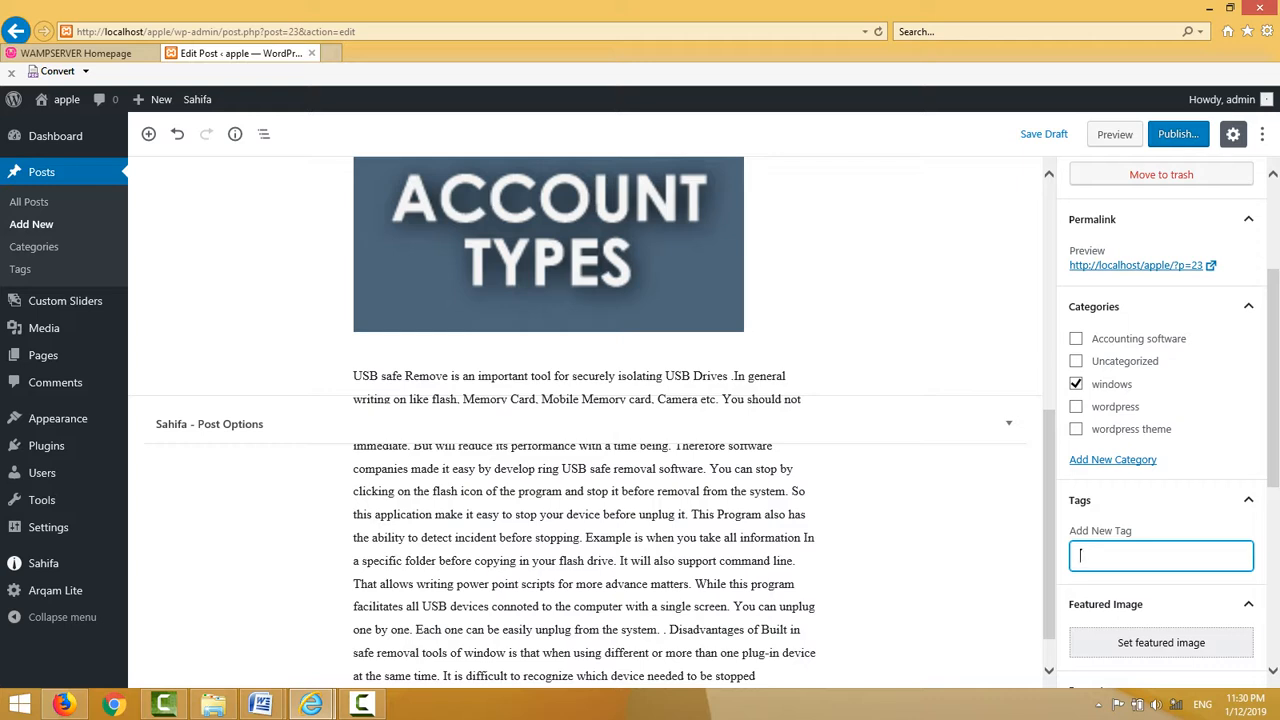
text(sofware)
key(Return)
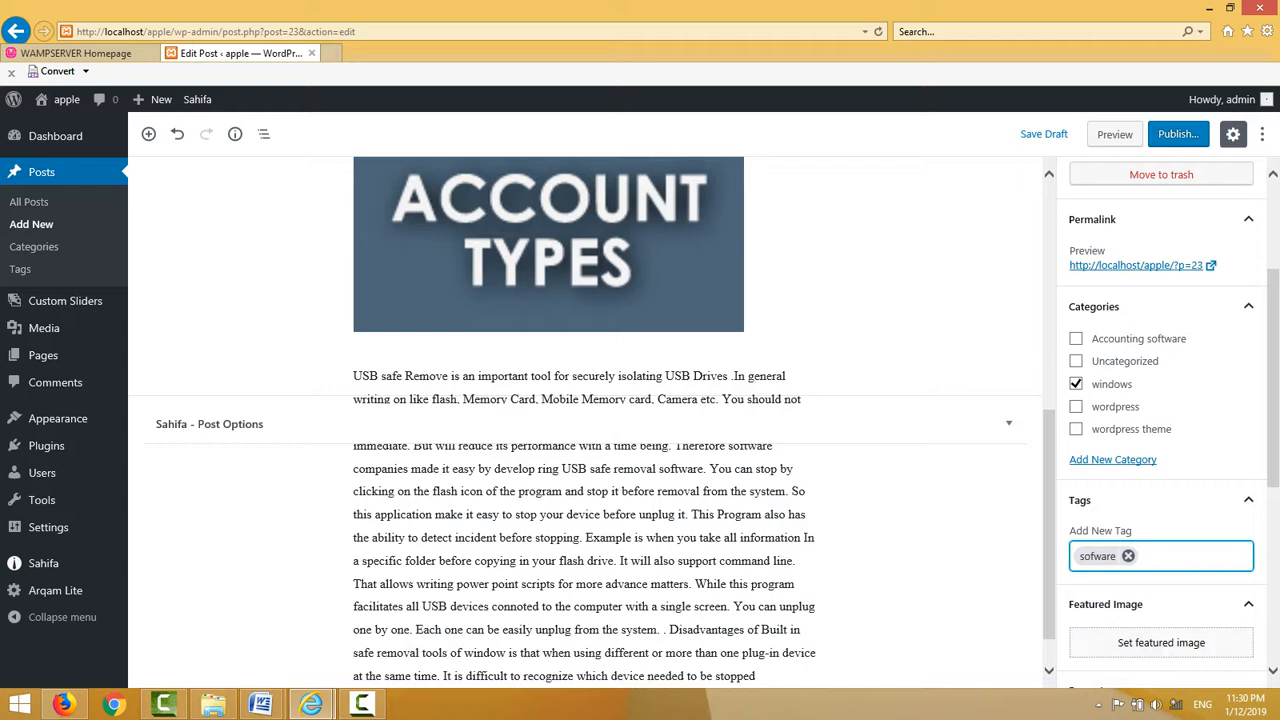
Choose the existing Boss Capital Account Types image from the media library for the post's featured image.
click(1161, 642)
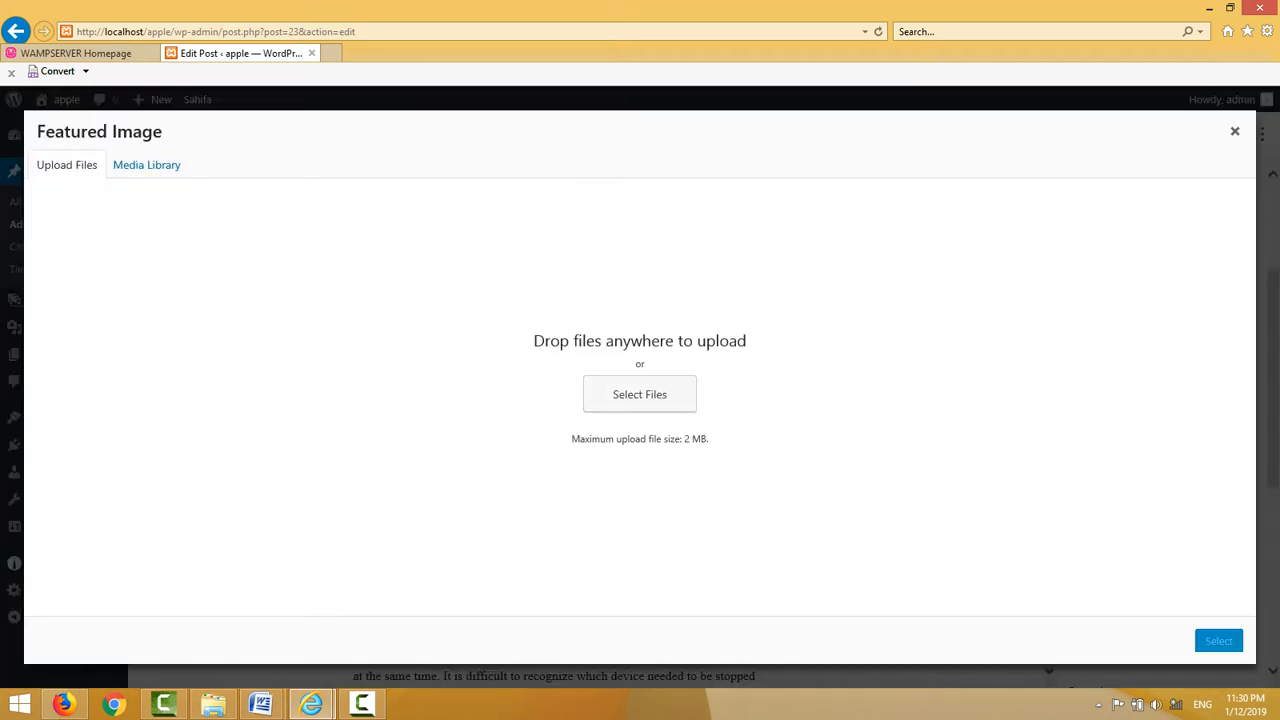
click(639, 394)
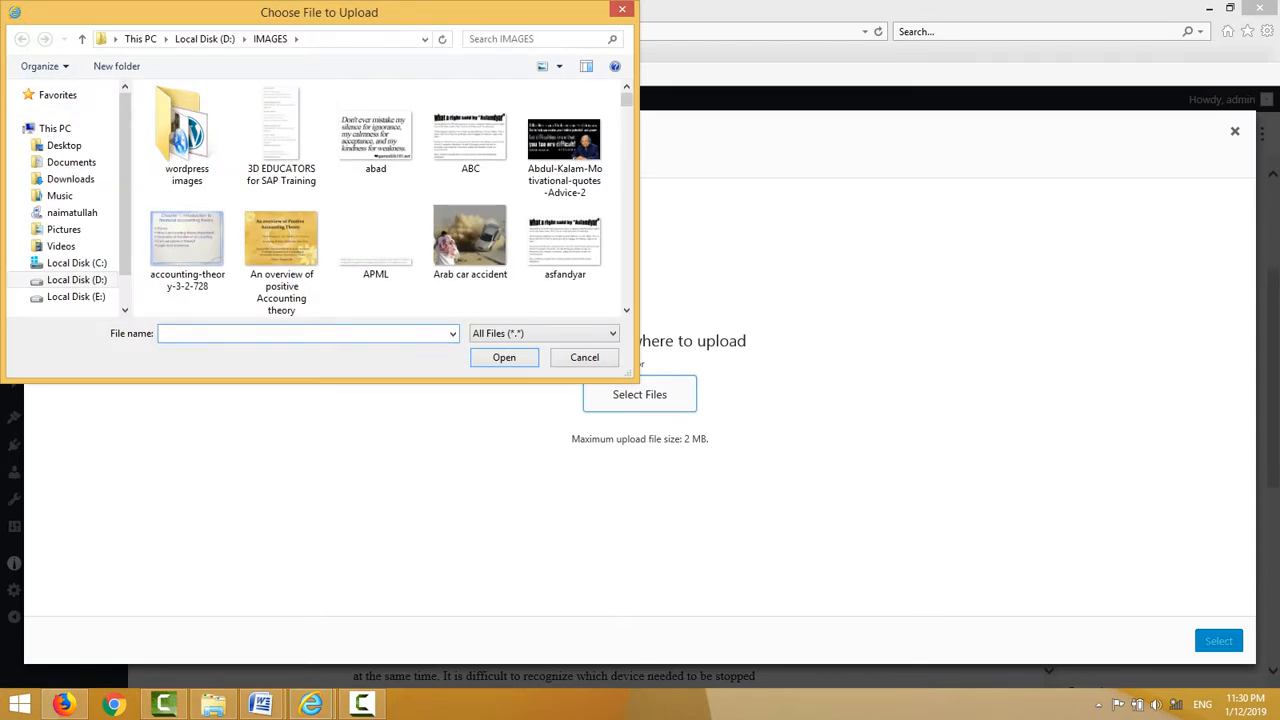
click(584, 357)
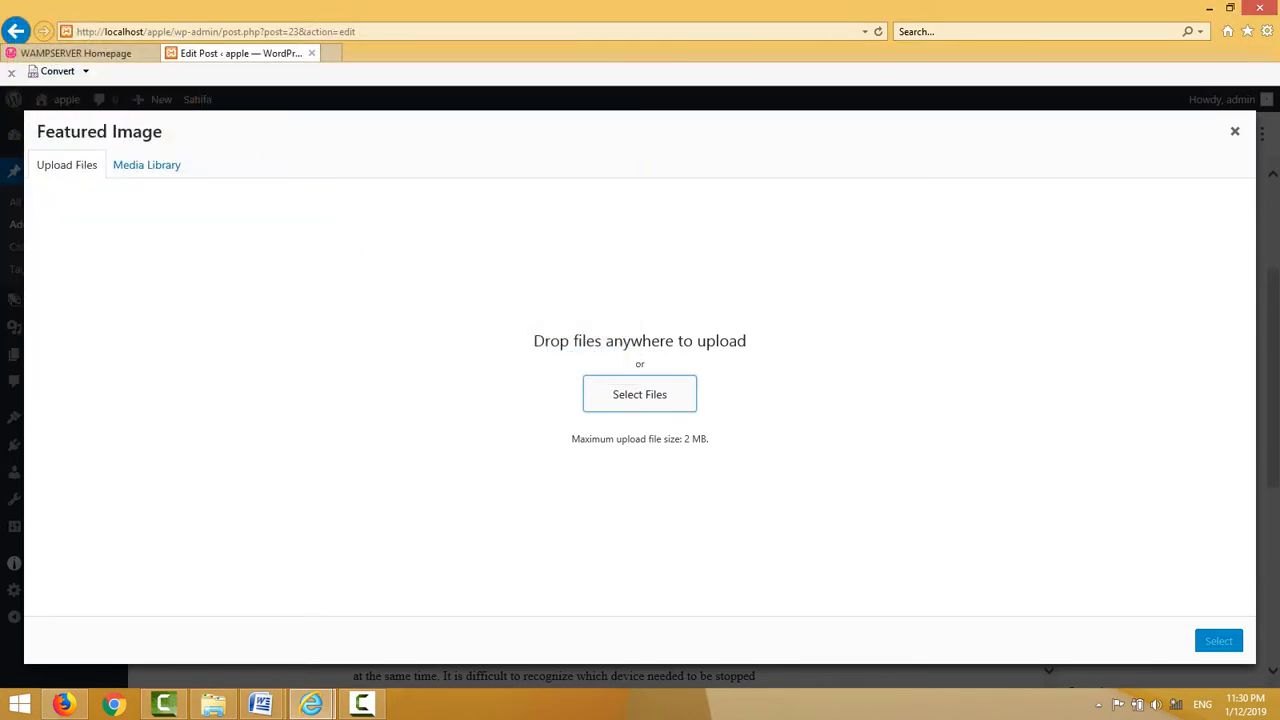
click(147, 165)
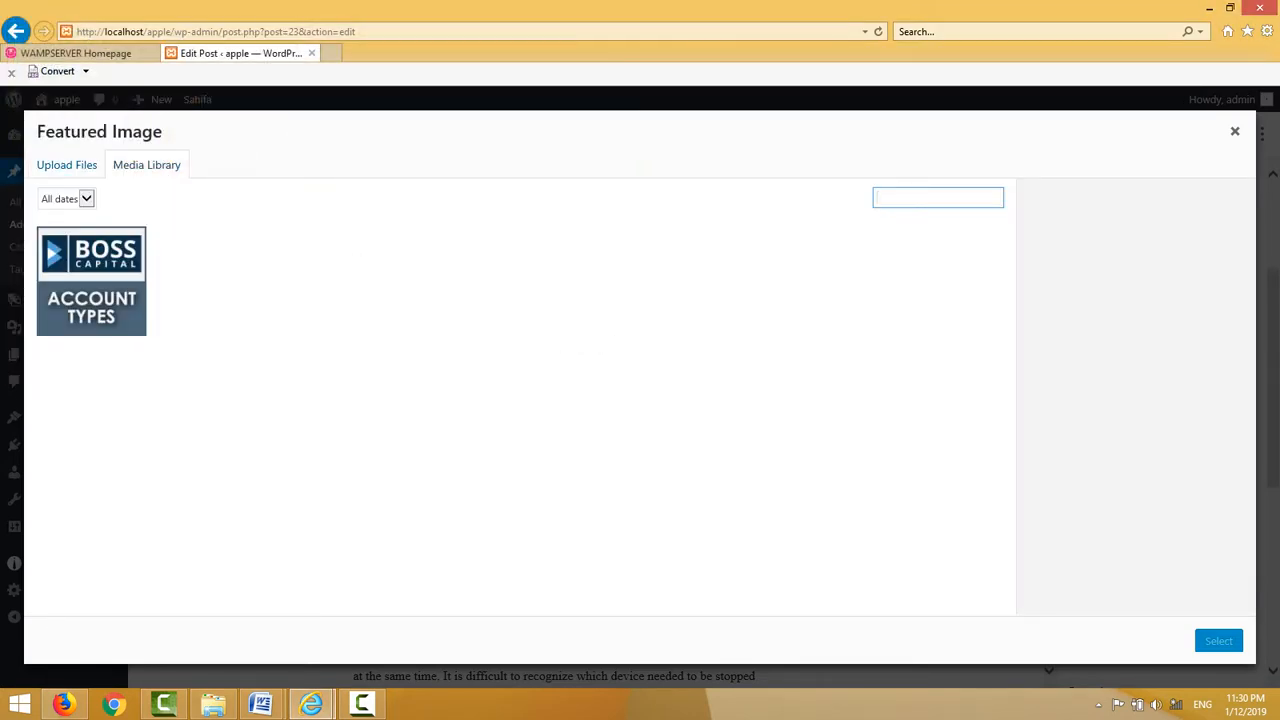
click(91, 281)
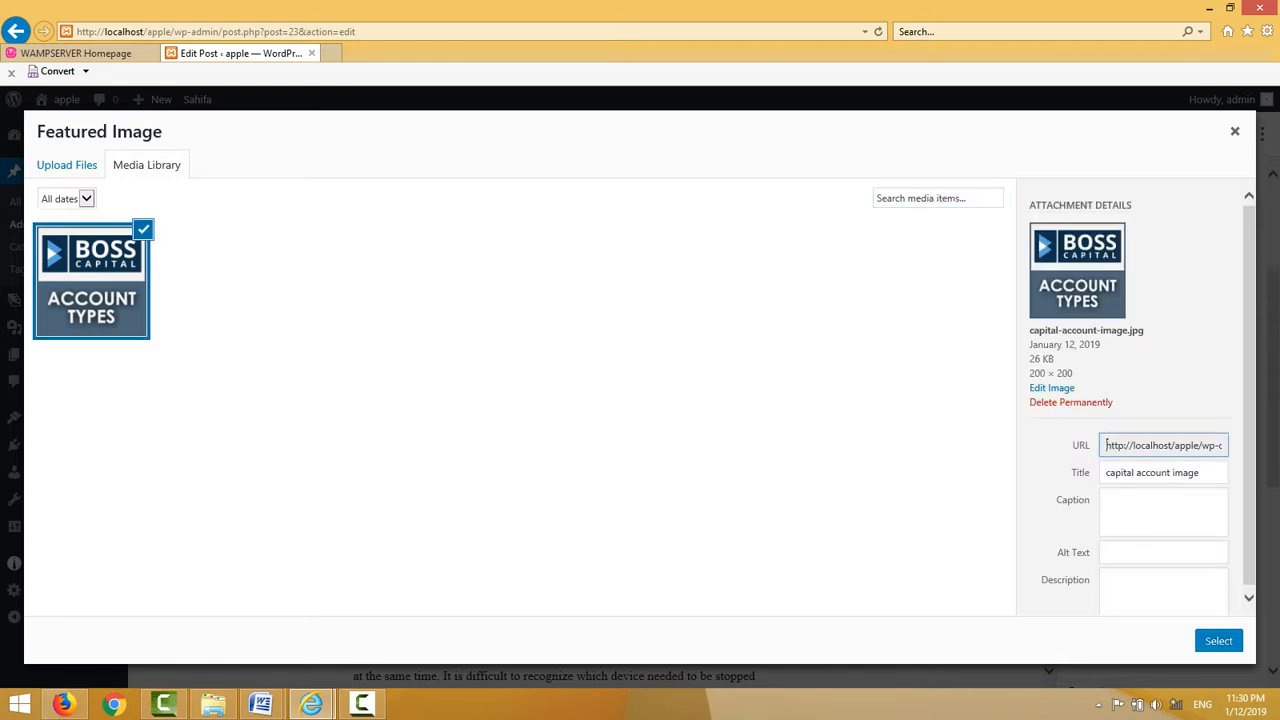
Replace the featured image's title with "Free Download USB Safe Remove", copied from the heading of the Word document without the version number.
drag(1201, 473, 1104, 473)
text(USB)
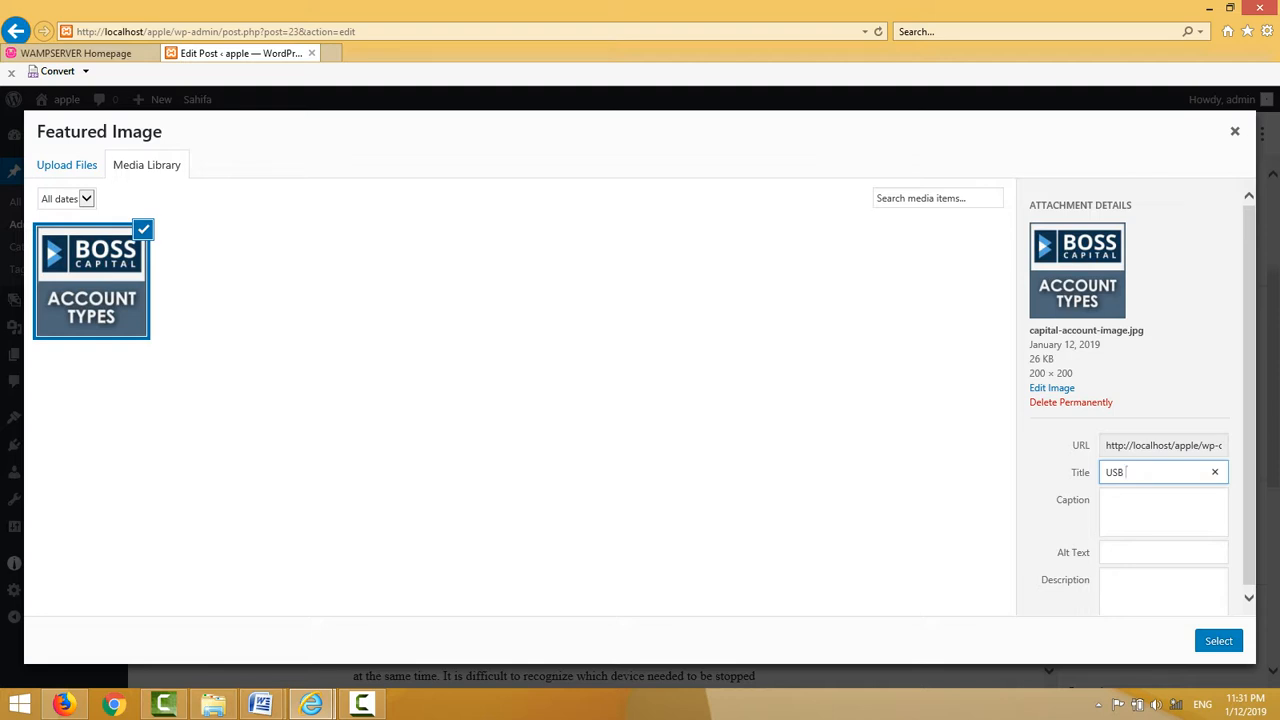
click(260, 704)
click(349, 622)
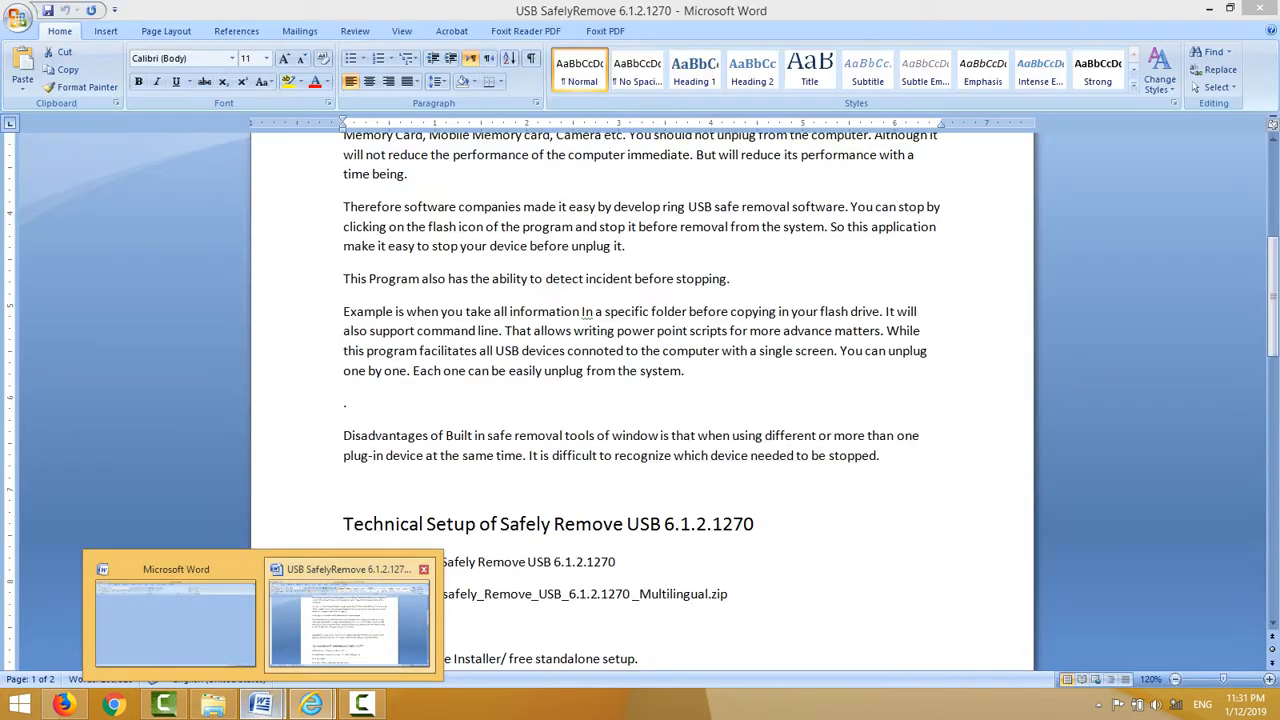
scroll(640, 400, up, 1)
scroll(640, 400, up, 5)
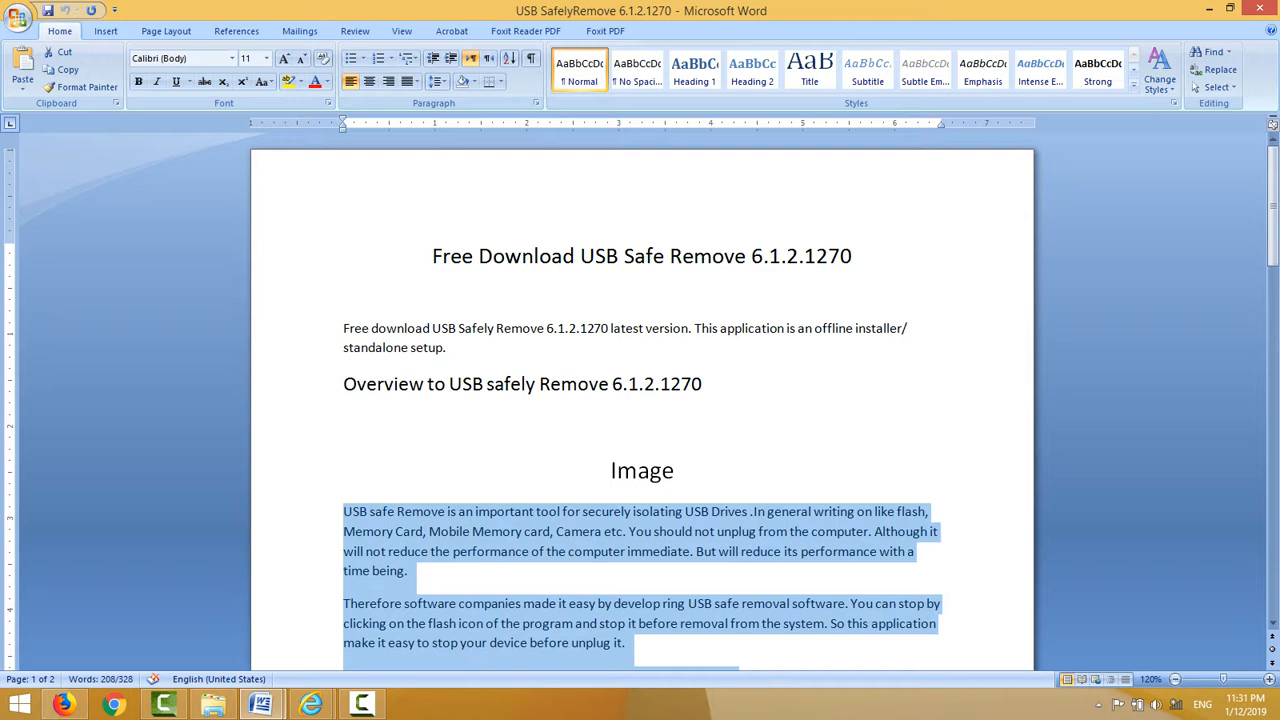
drag(751, 258, 432, 258)
key(ctrl+c)
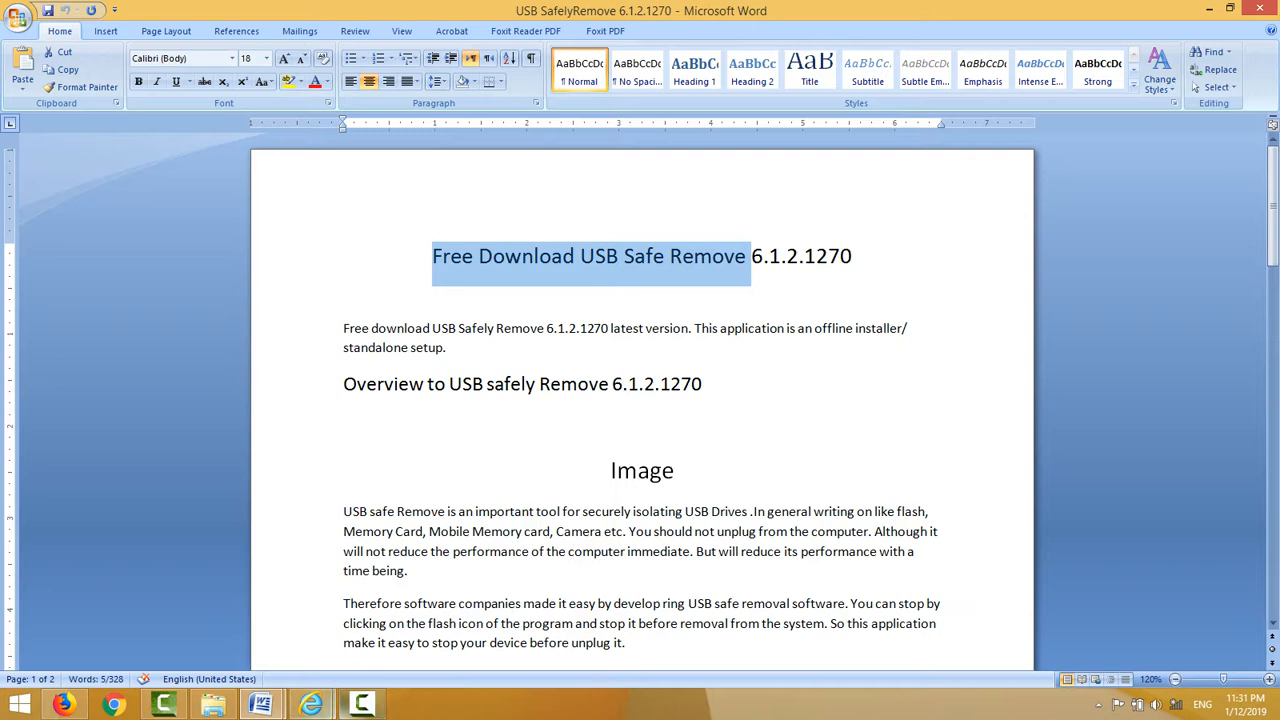
mouse_move(311, 705)
click(400, 625)
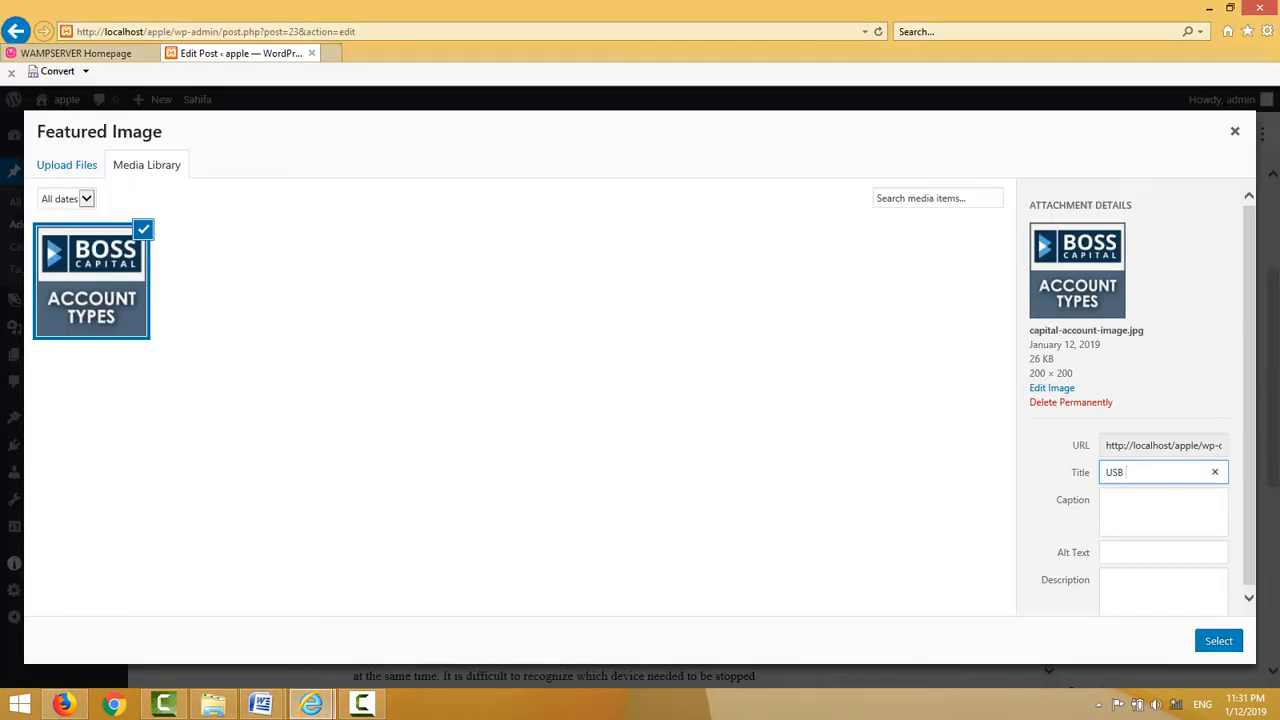
key(ctrl+a)
key(ctrl+v)
Set the featured image's alt text to "Free Download USB Safe Remove" and bring its empty description field into view.
click(1163, 552)
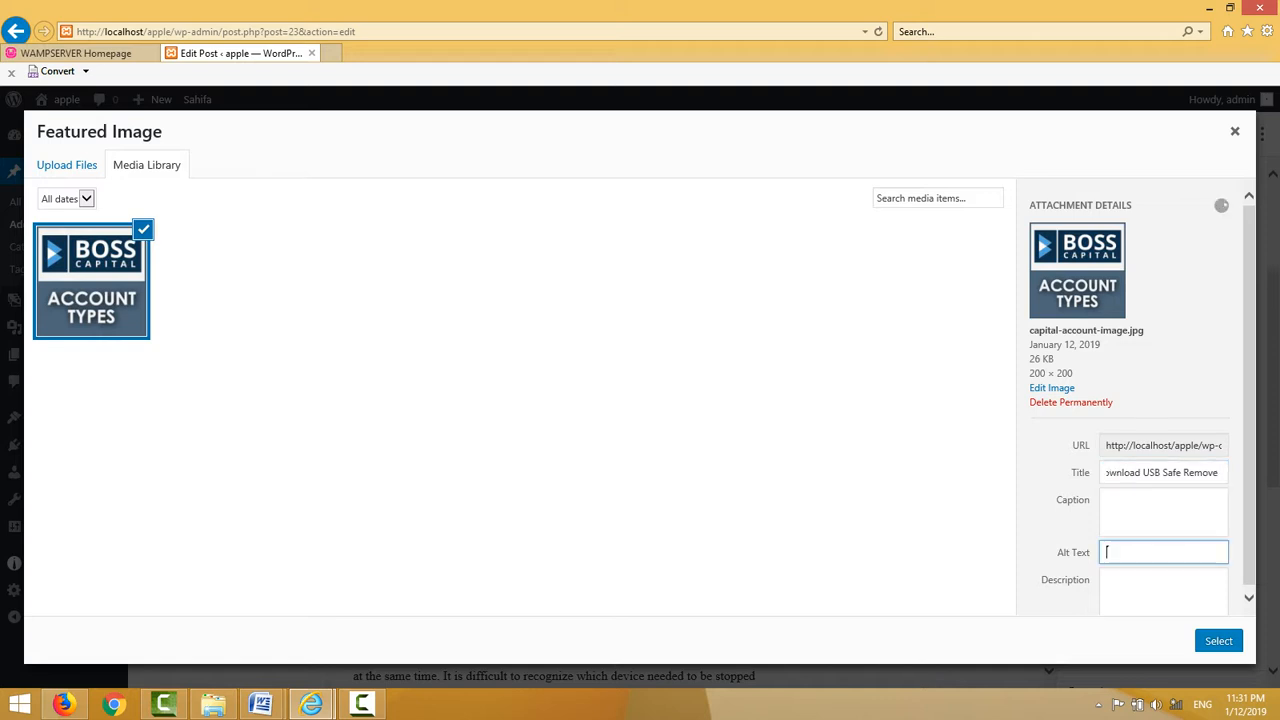
text(Download USB Safe Remove)
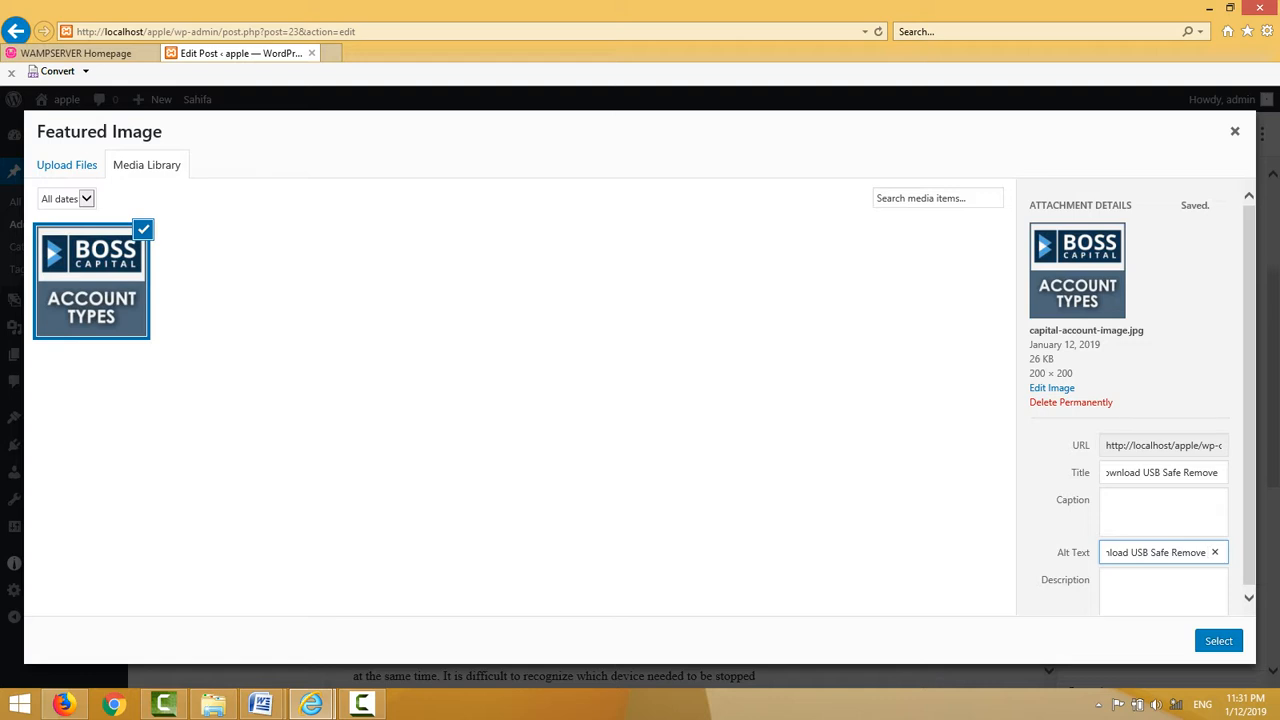
click(1163, 591)
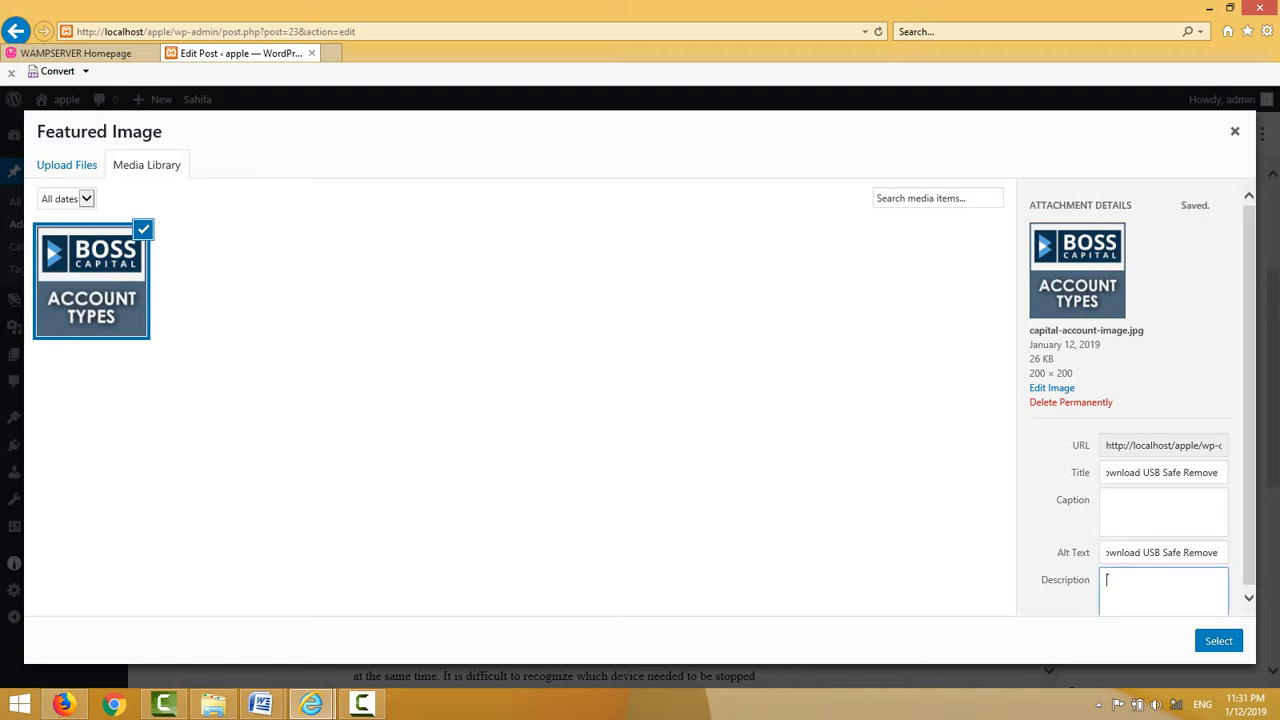
click(1249, 598)
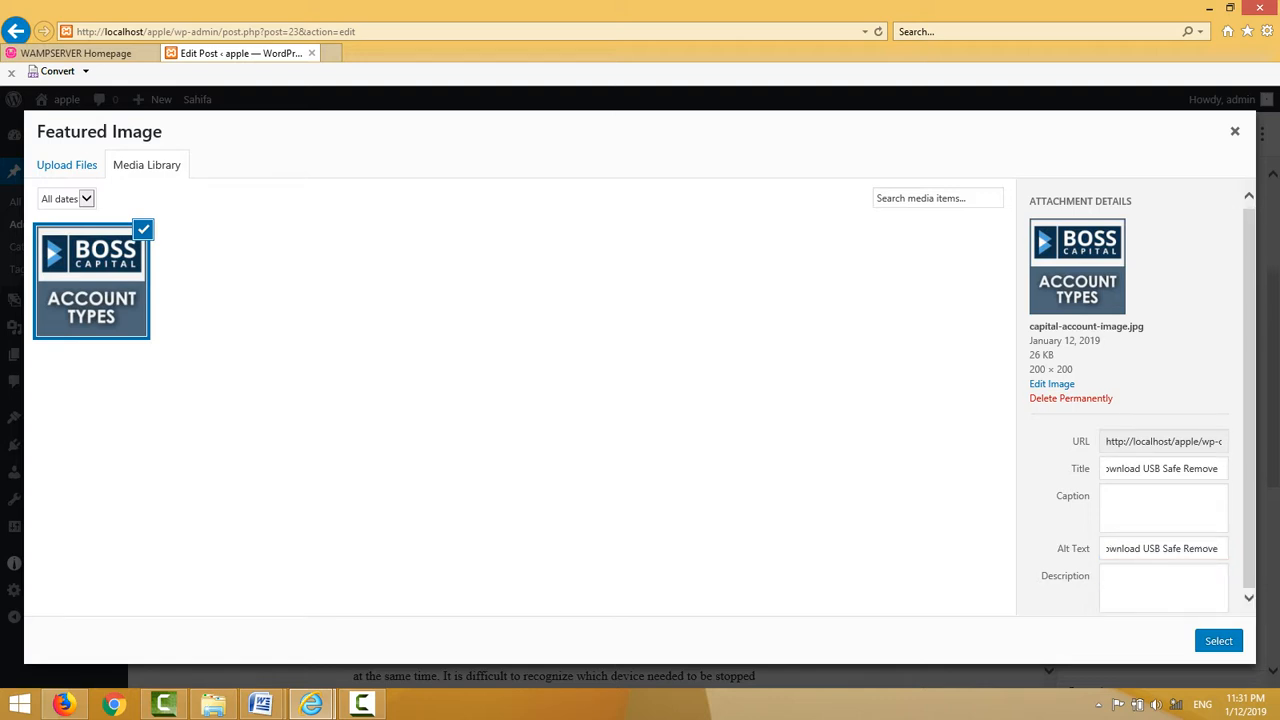
Apply the selected featured image to the post and review its Discussion and Excerpt settings.
click(1218, 640)
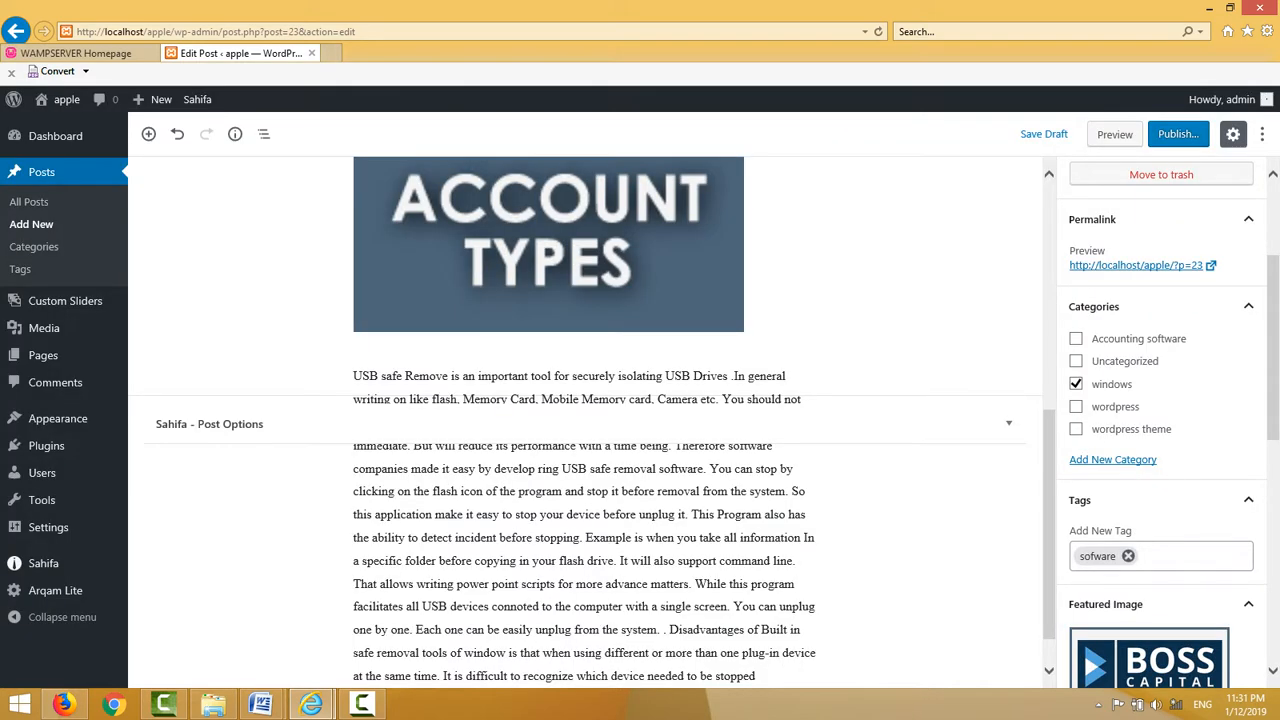
drag(1273, 350, 1273, 569)
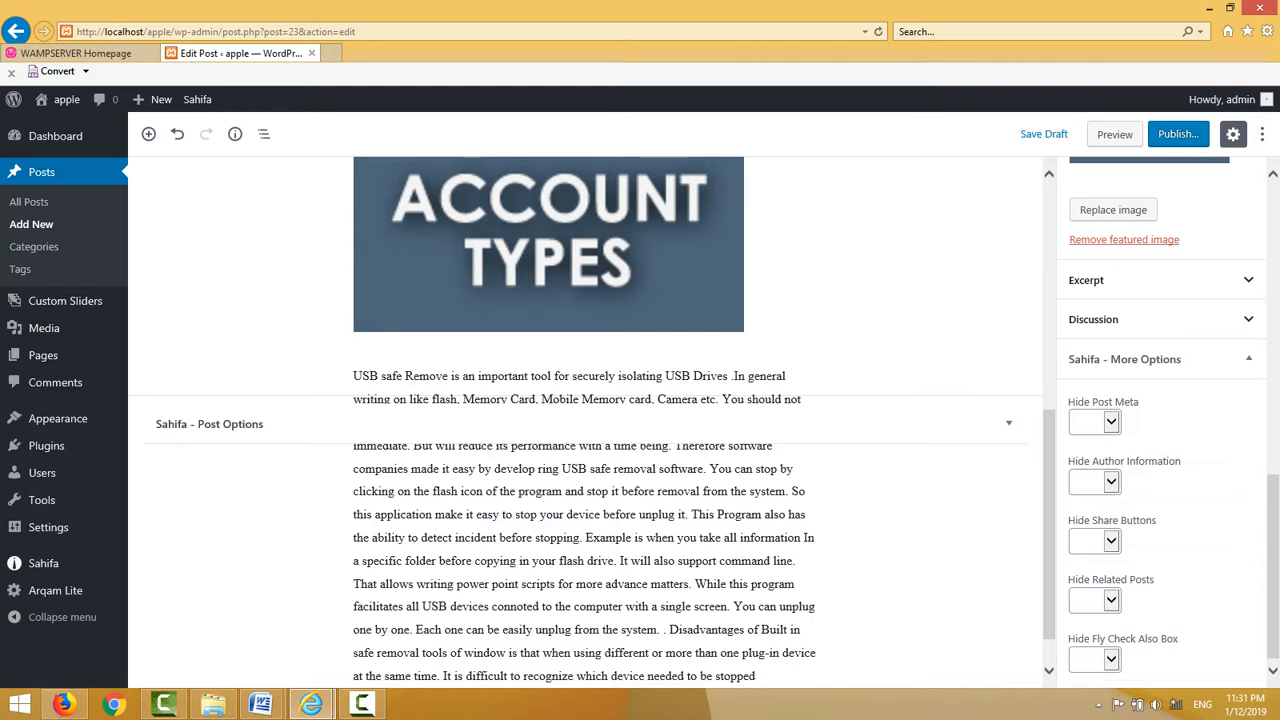
click(1160, 319)
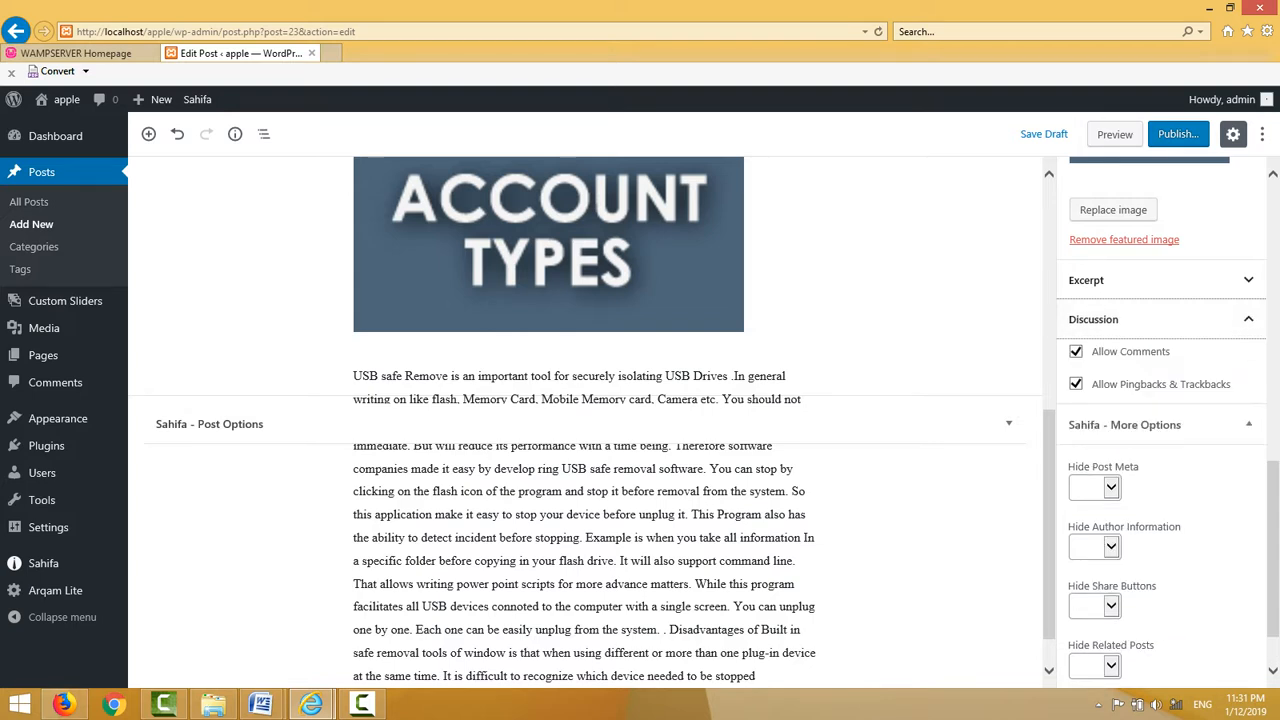
click(1160, 319)
click(1160, 280)
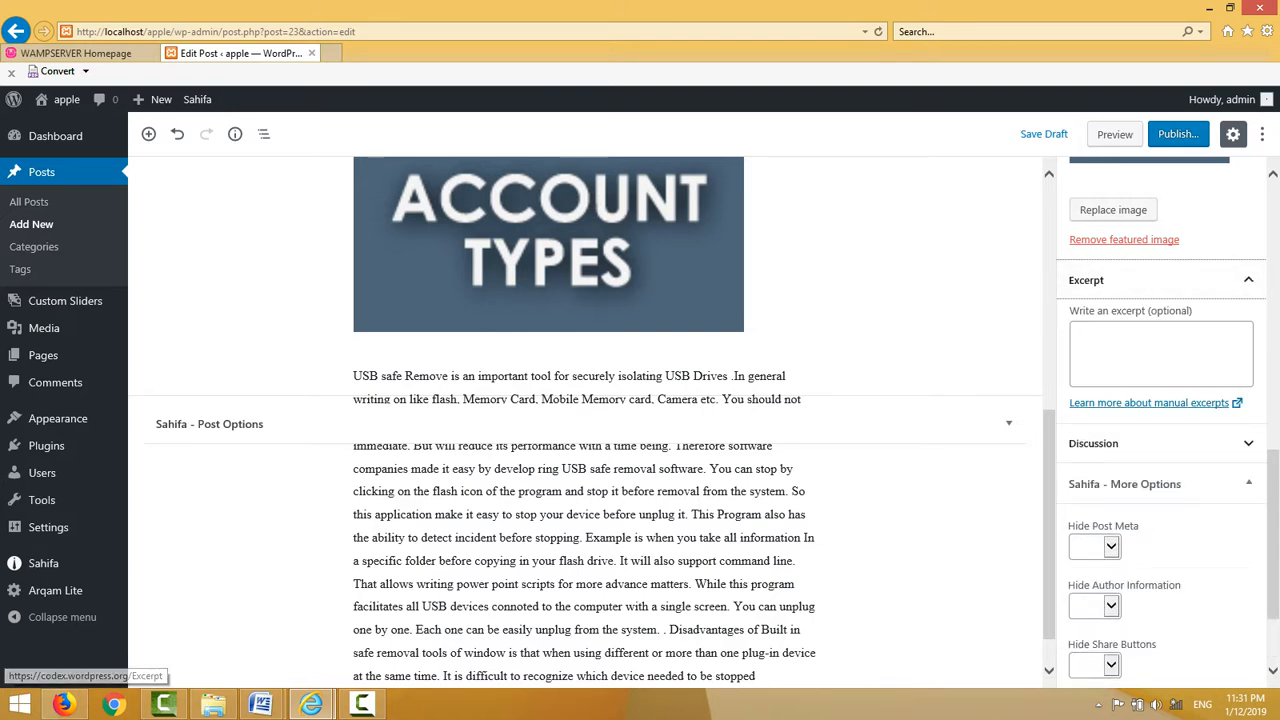
Publish and update the post, and clear the settings sidebar and update notice from the editor.
scroll(1272, 530, up, 5)
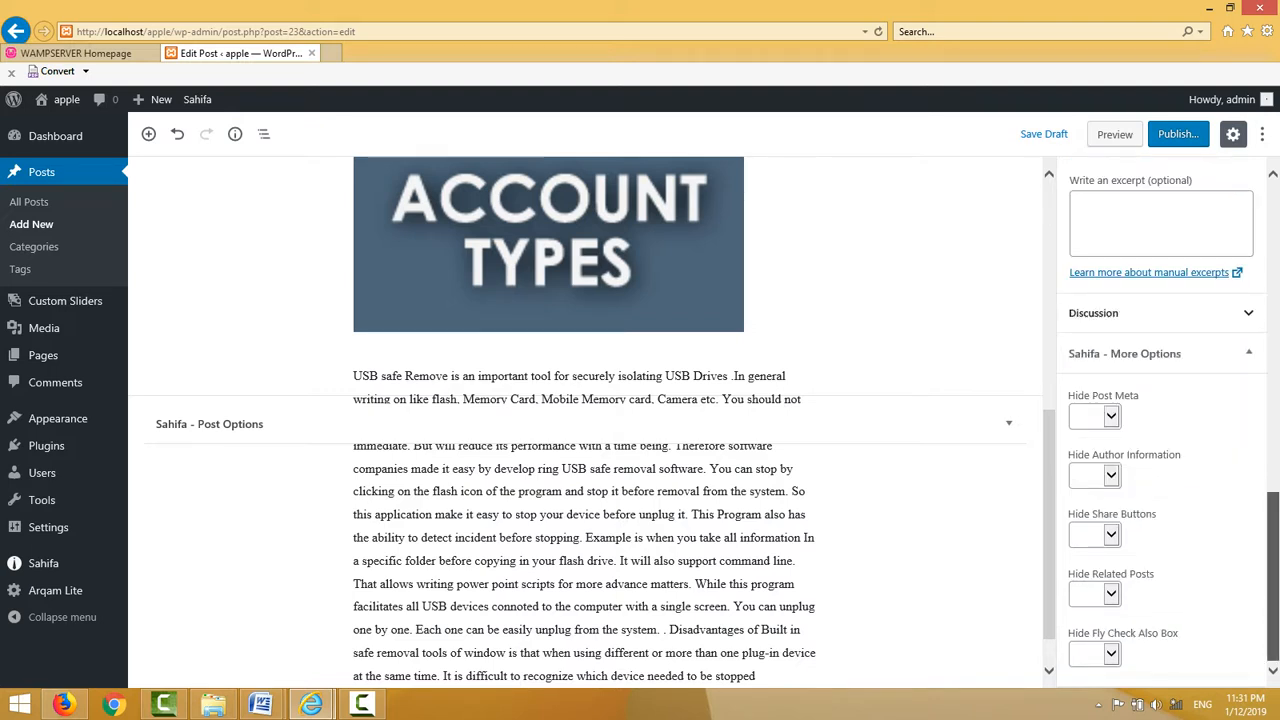
scroll(1160, 420, up, 4)
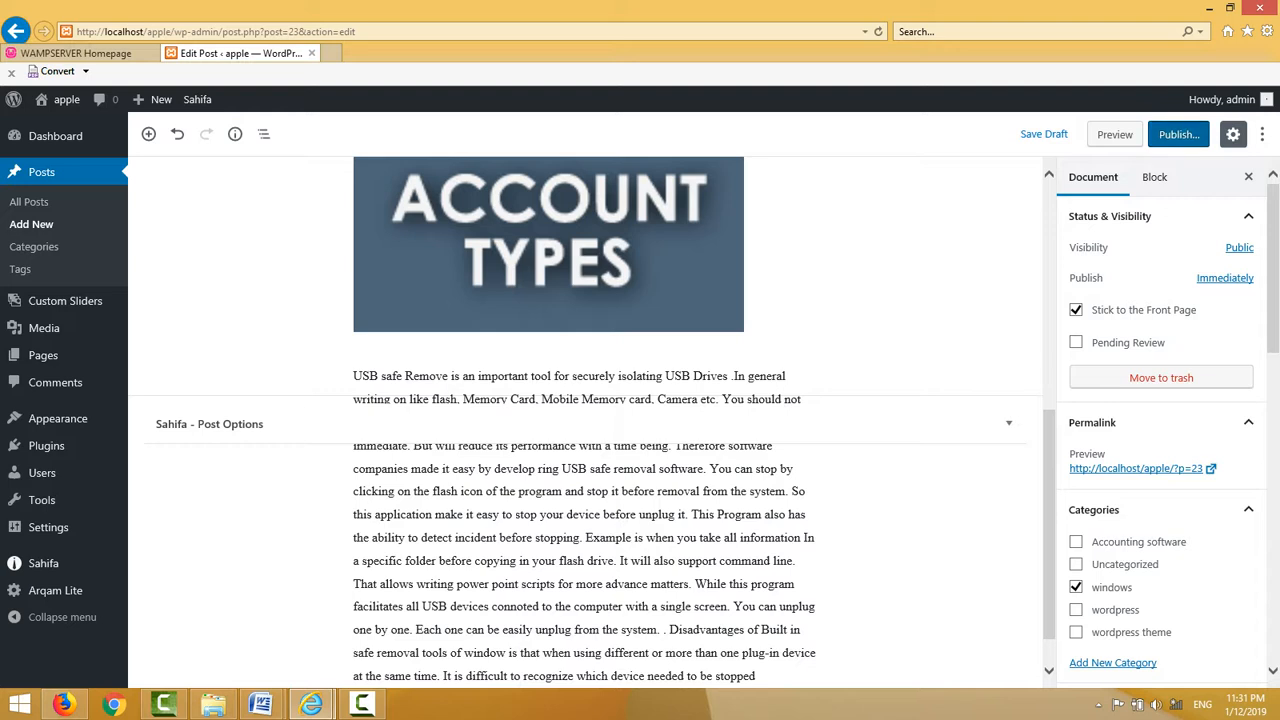
click(1178, 134)
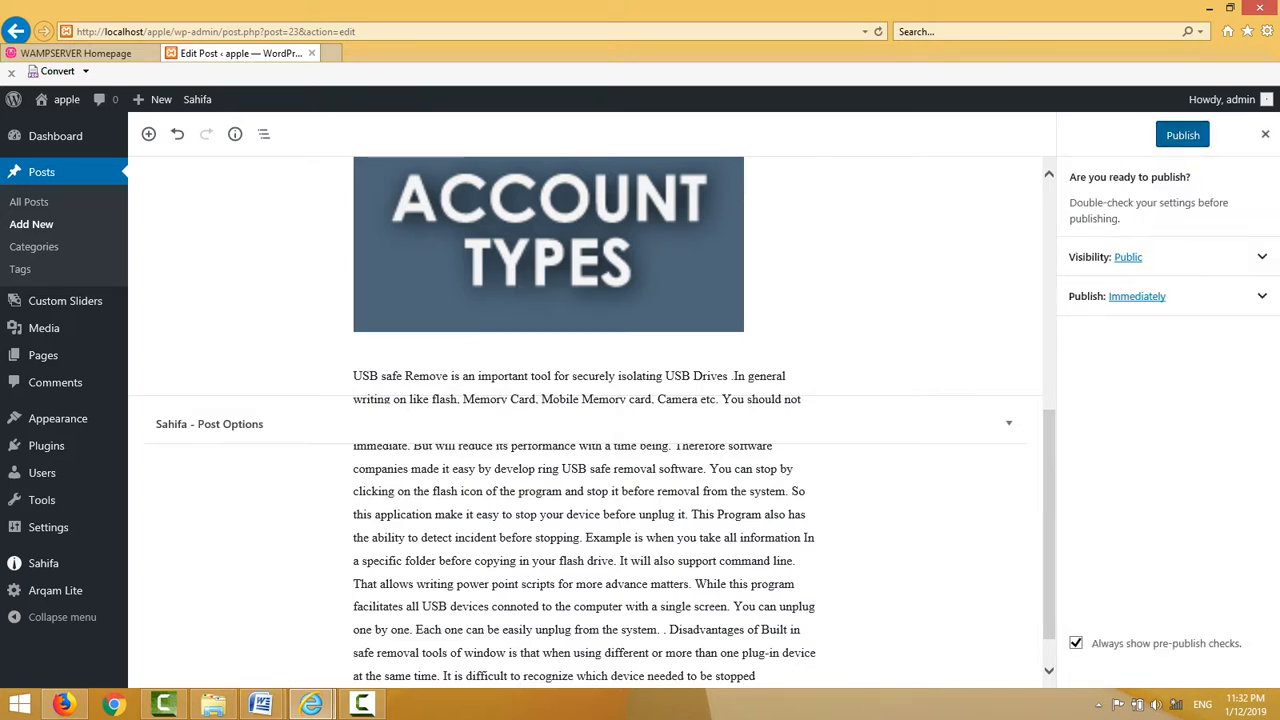
click(1182, 134)
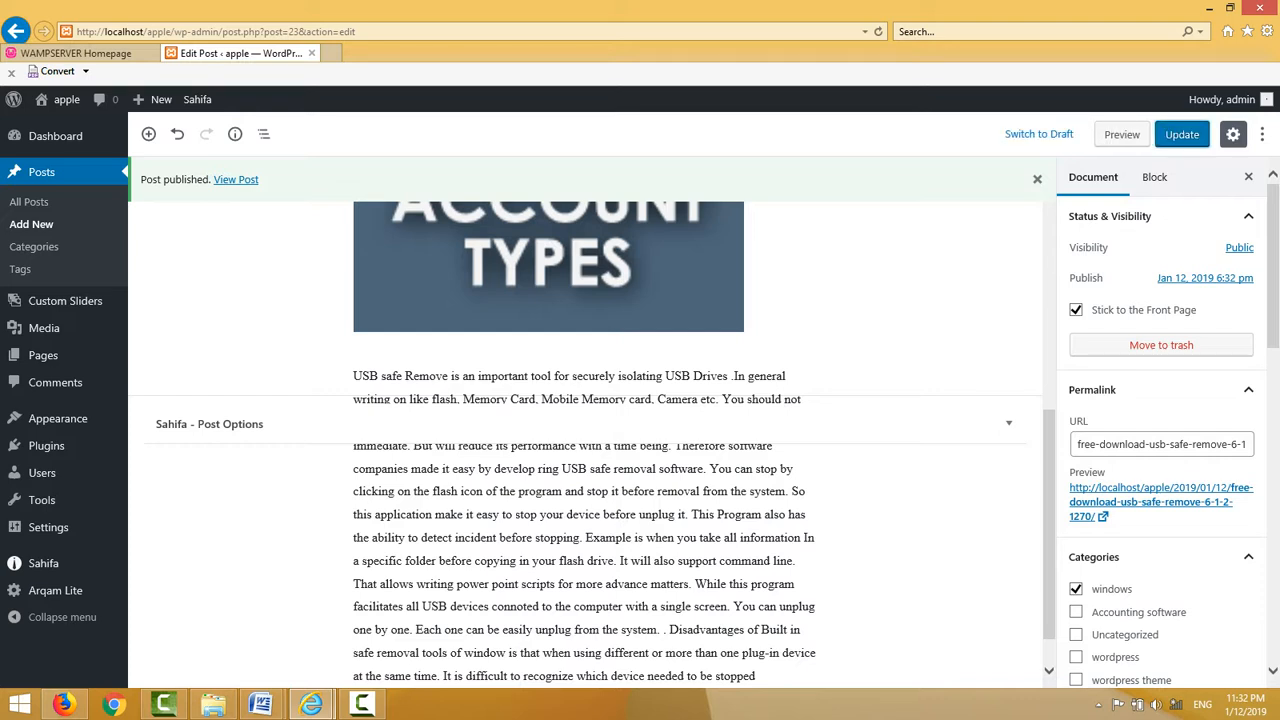
click(1182, 134)
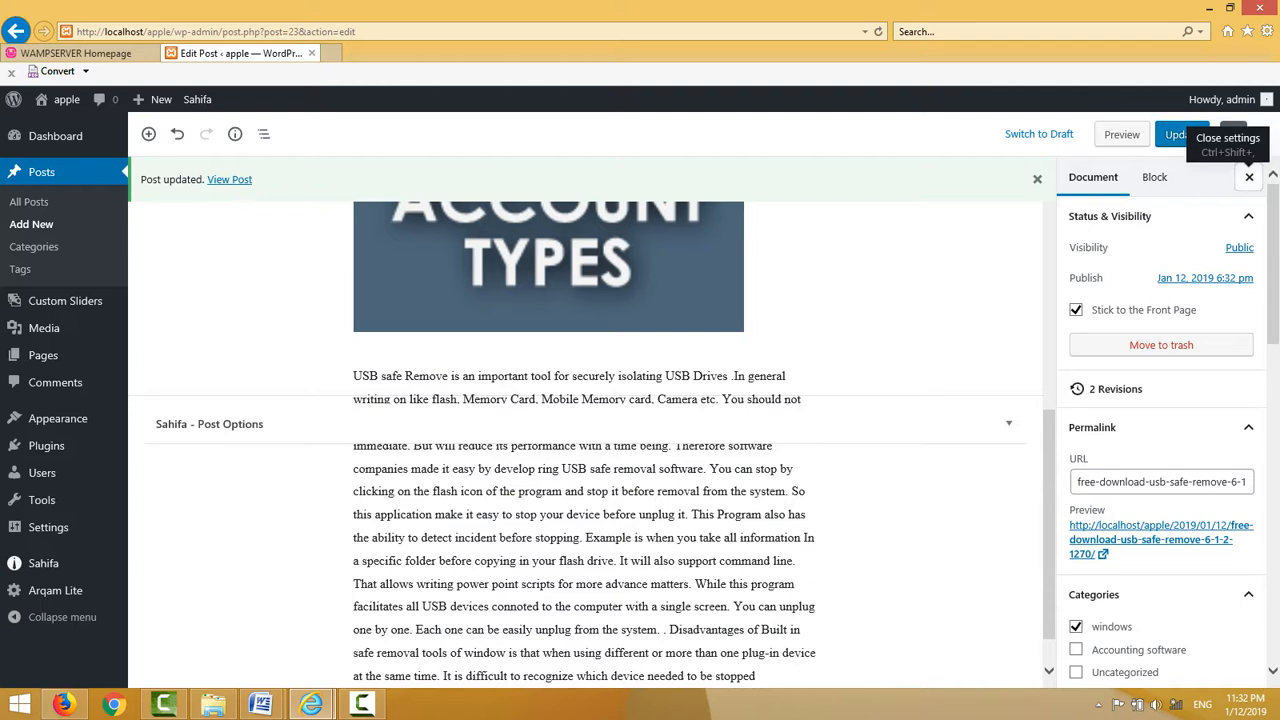
click(1233, 134)
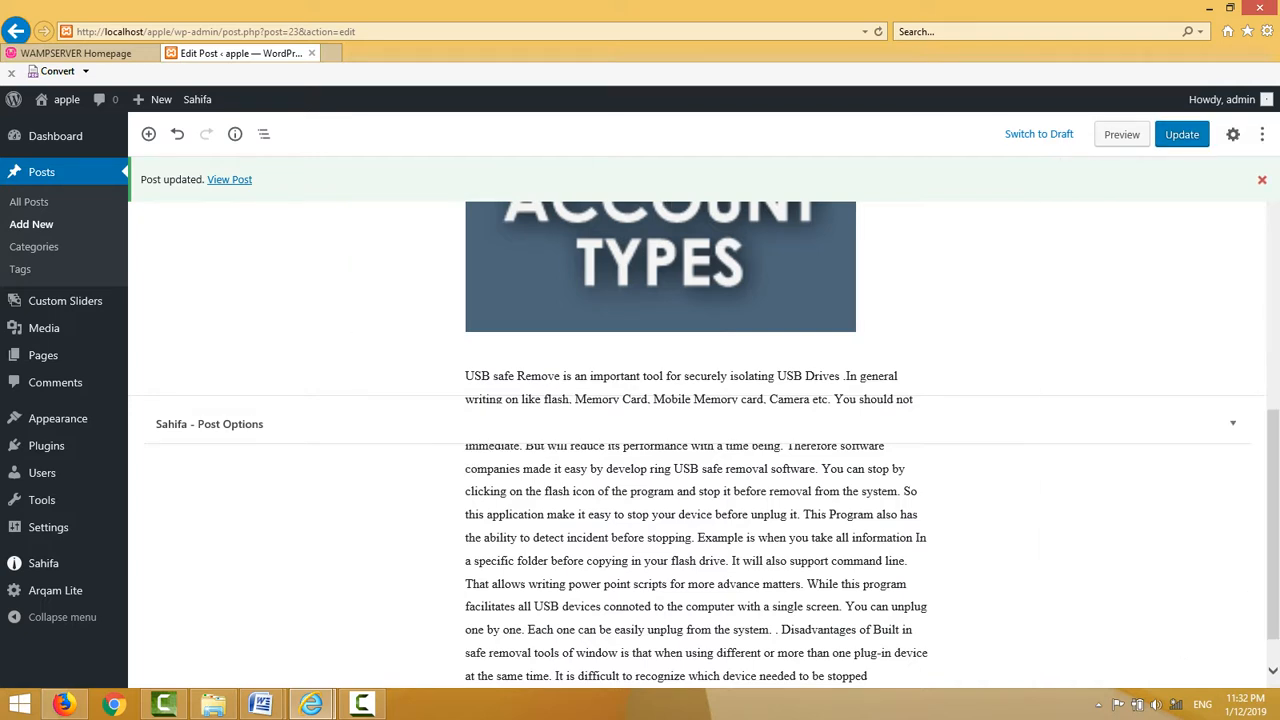
click(1261, 179)
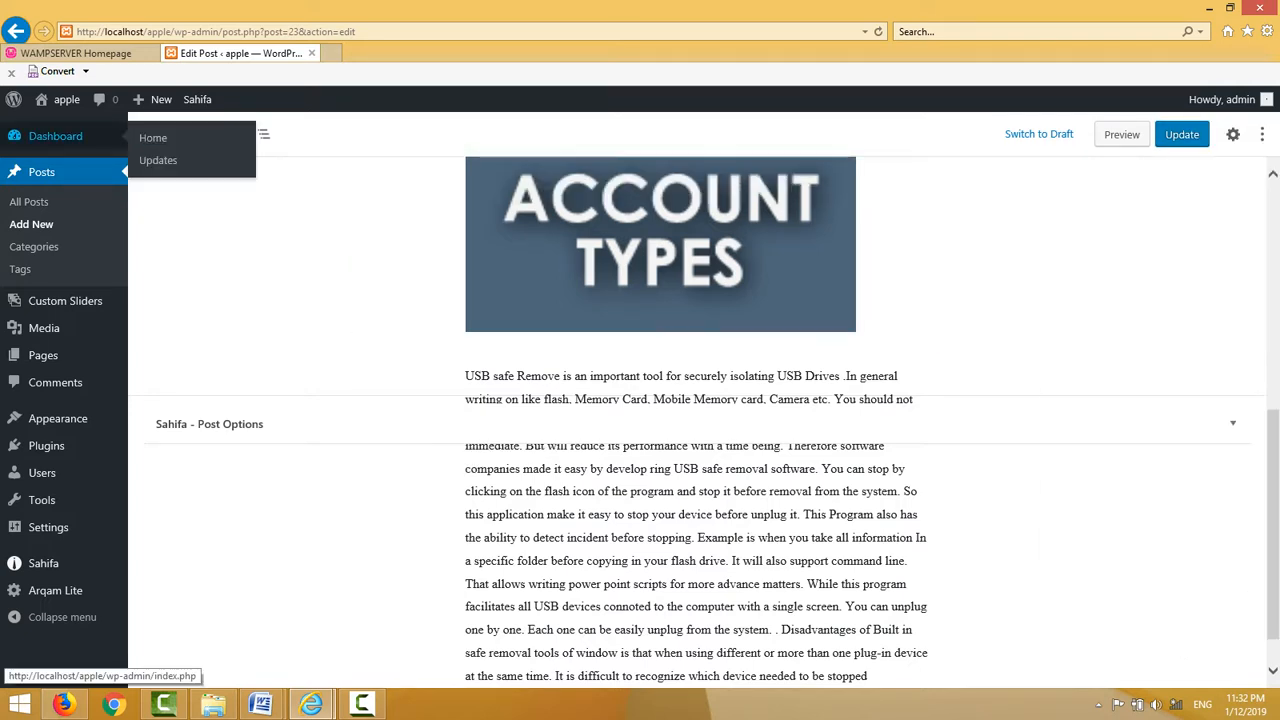
Return to the Dashboard home and dismiss the notice about the theme's required and recommended plugins.
click(153, 138)
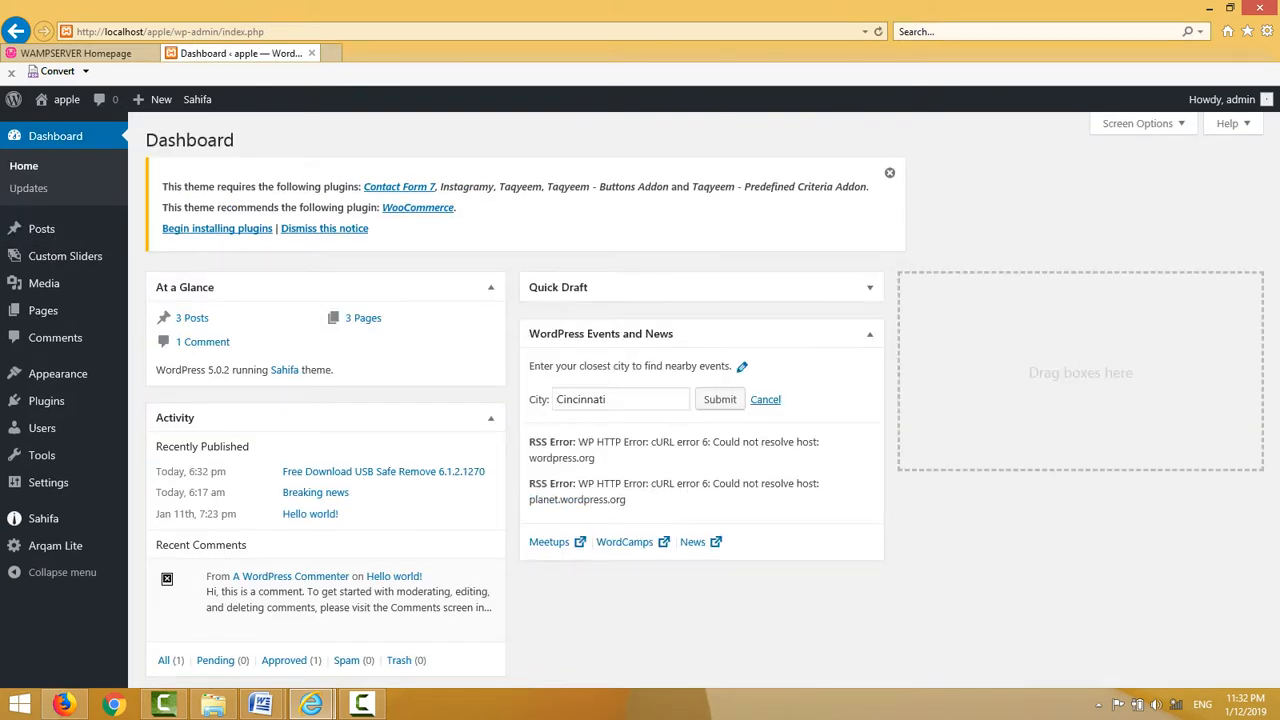
click(1000, 31)
click(889, 173)
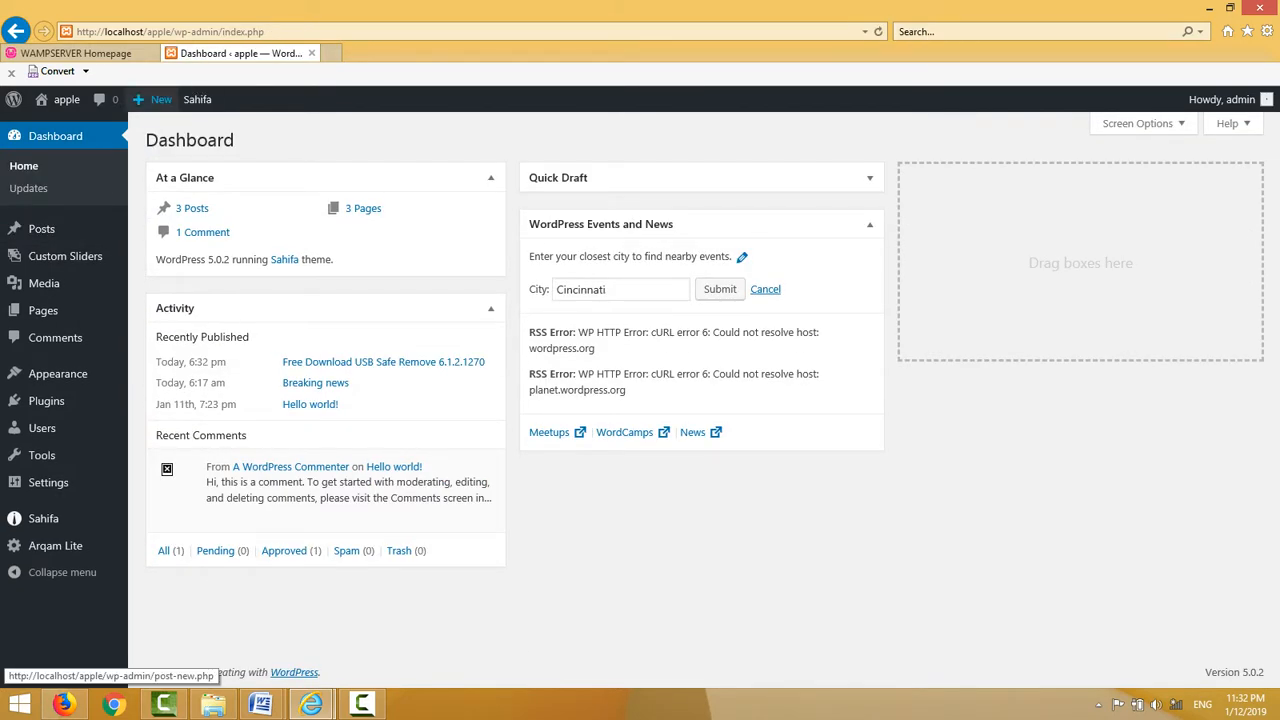
Open the apple site's front page in a new browser tab and switch to that tab.
mouse_move(66, 99)
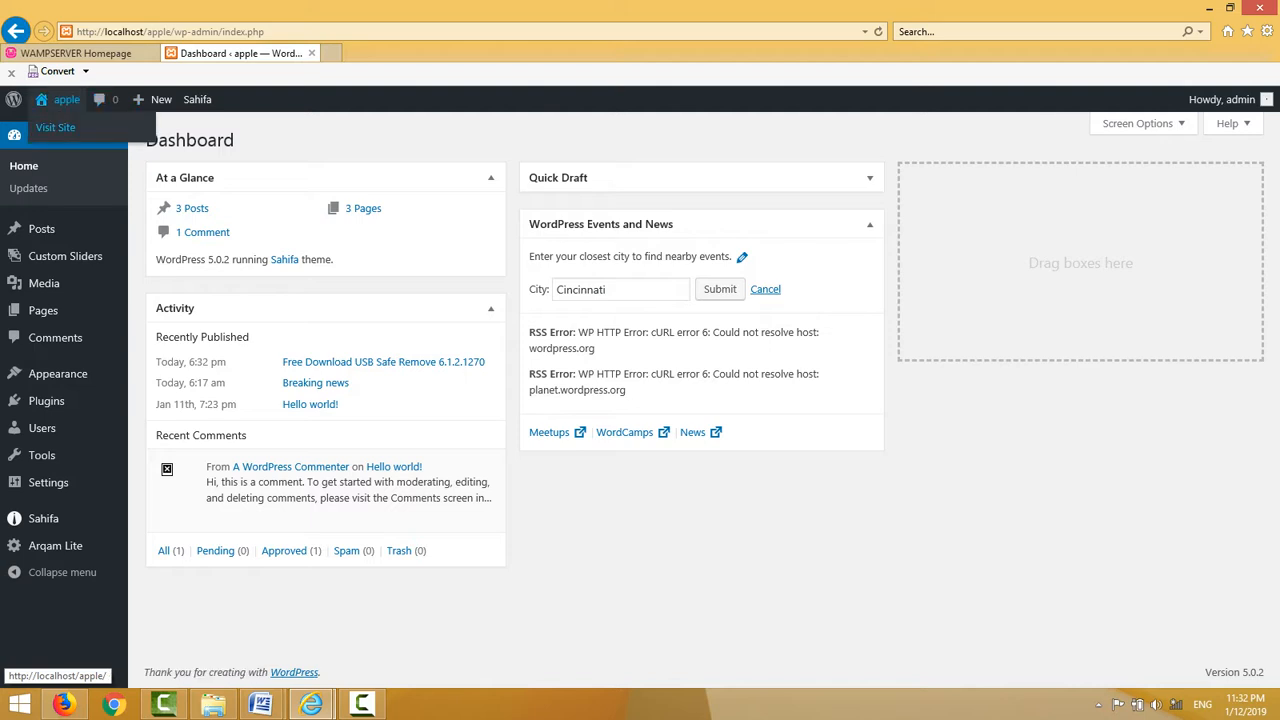
right_click(62, 127)
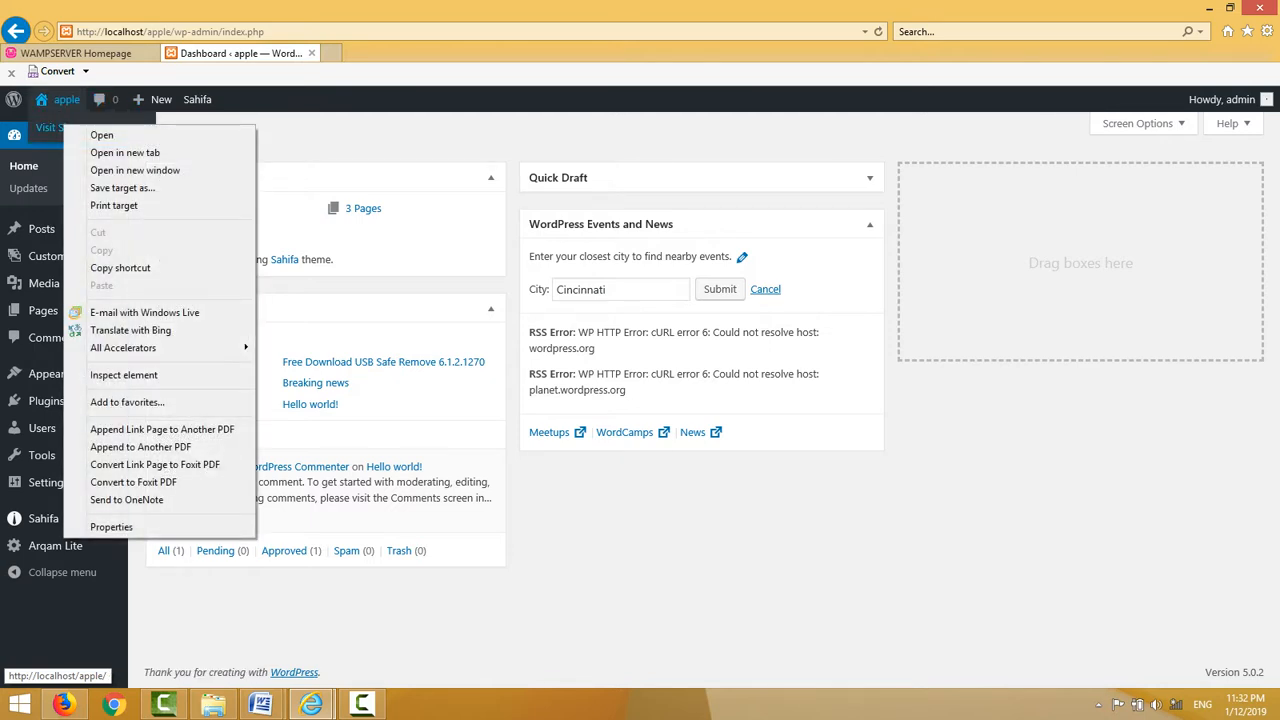
click(124, 152)
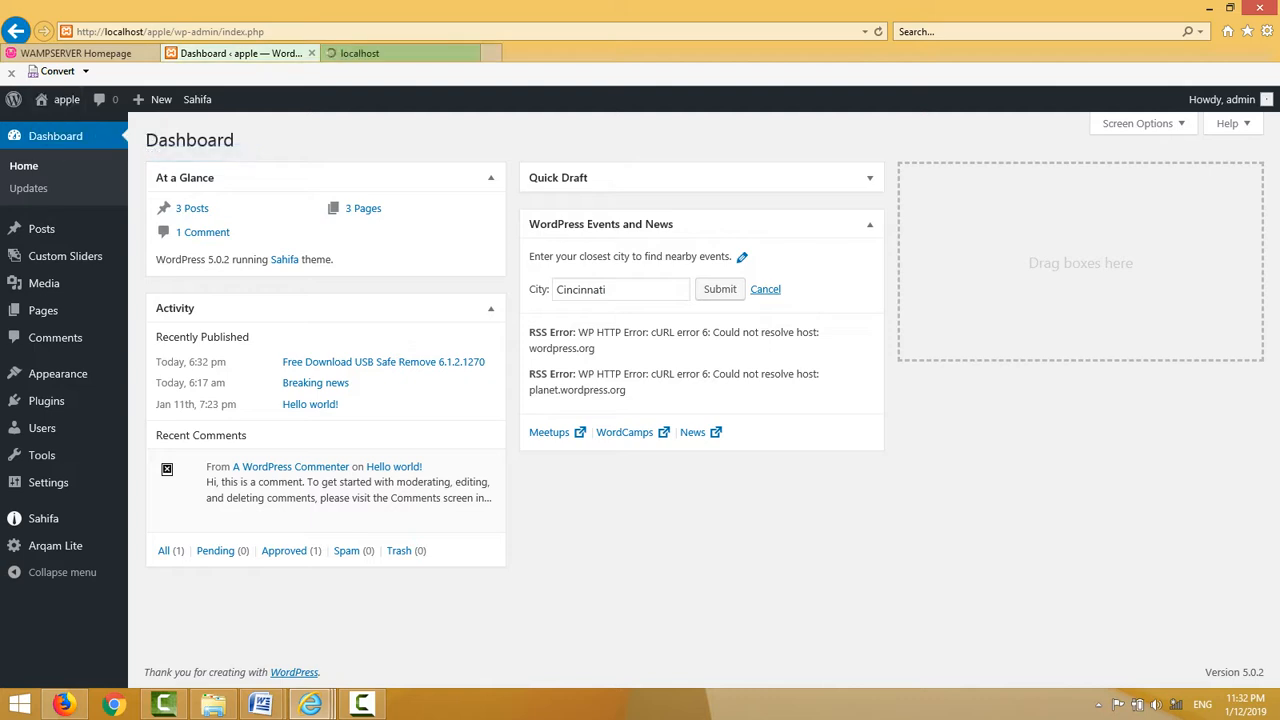
click(400, 53)
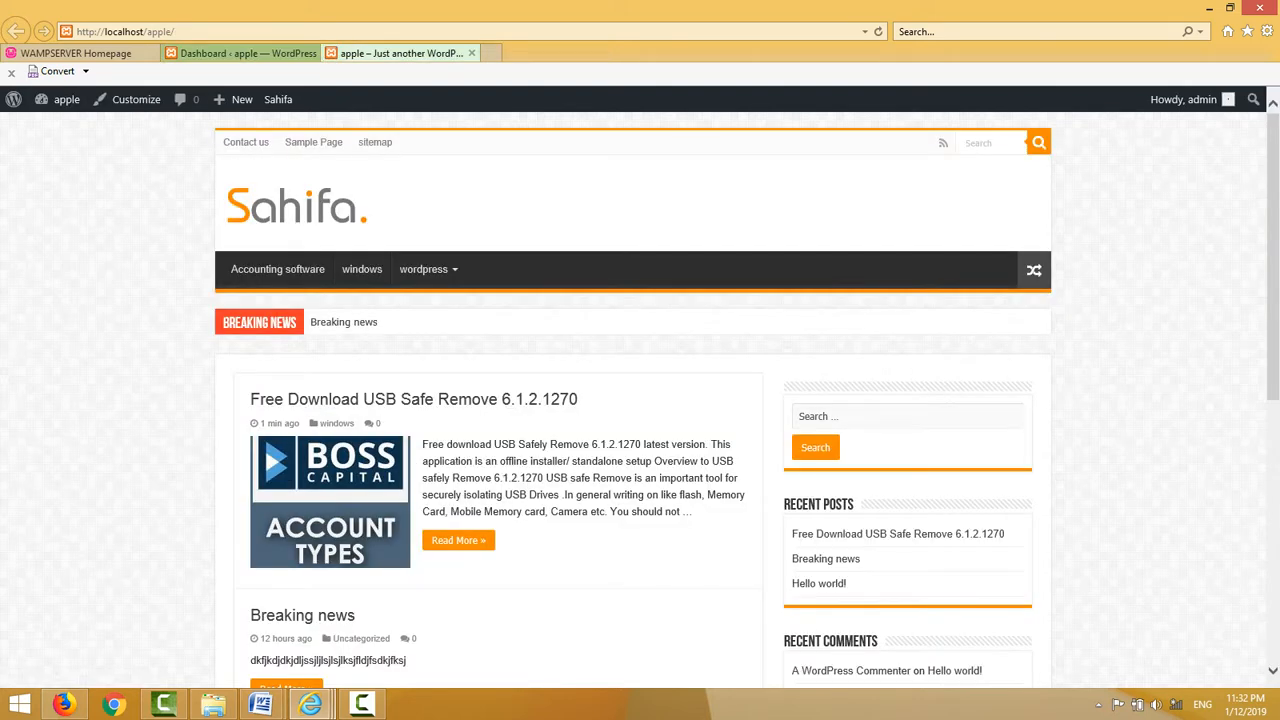
Examine the site's home page from header to footer, checking the new post's listing, the recent posts and the categories.
scroll(640, 400, down, 3)
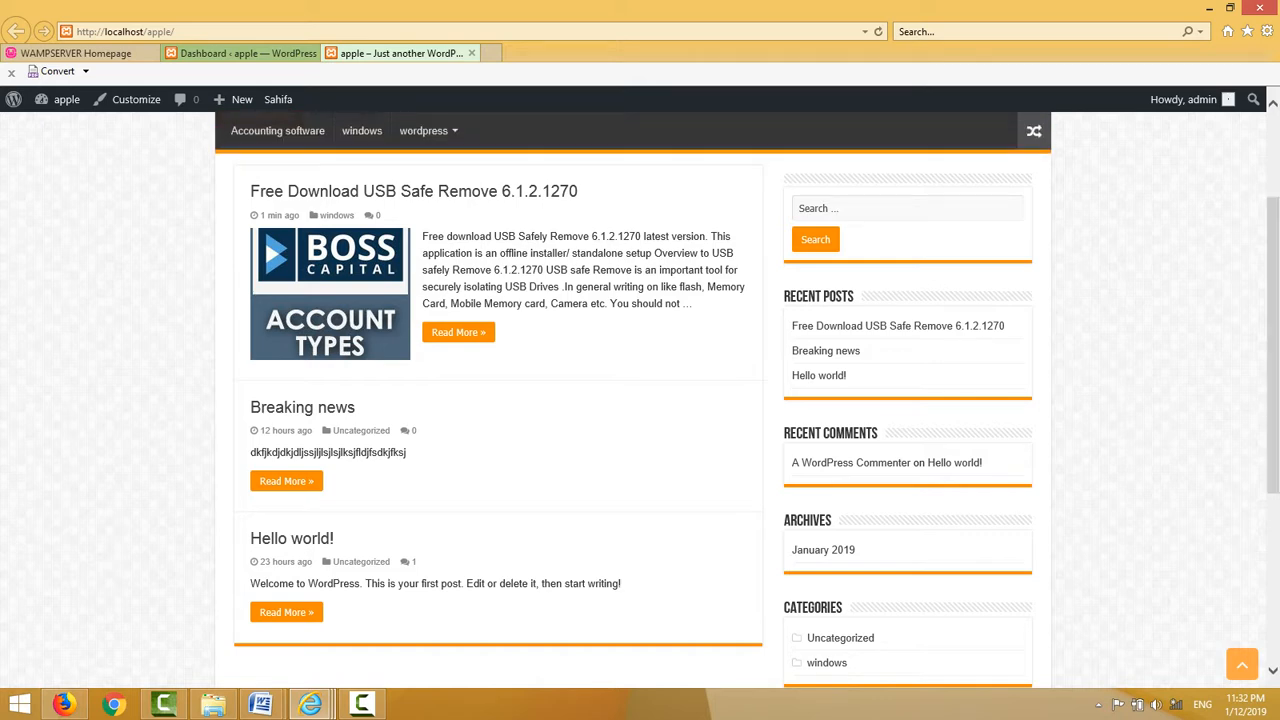
scroll(633, 400, up, 1)
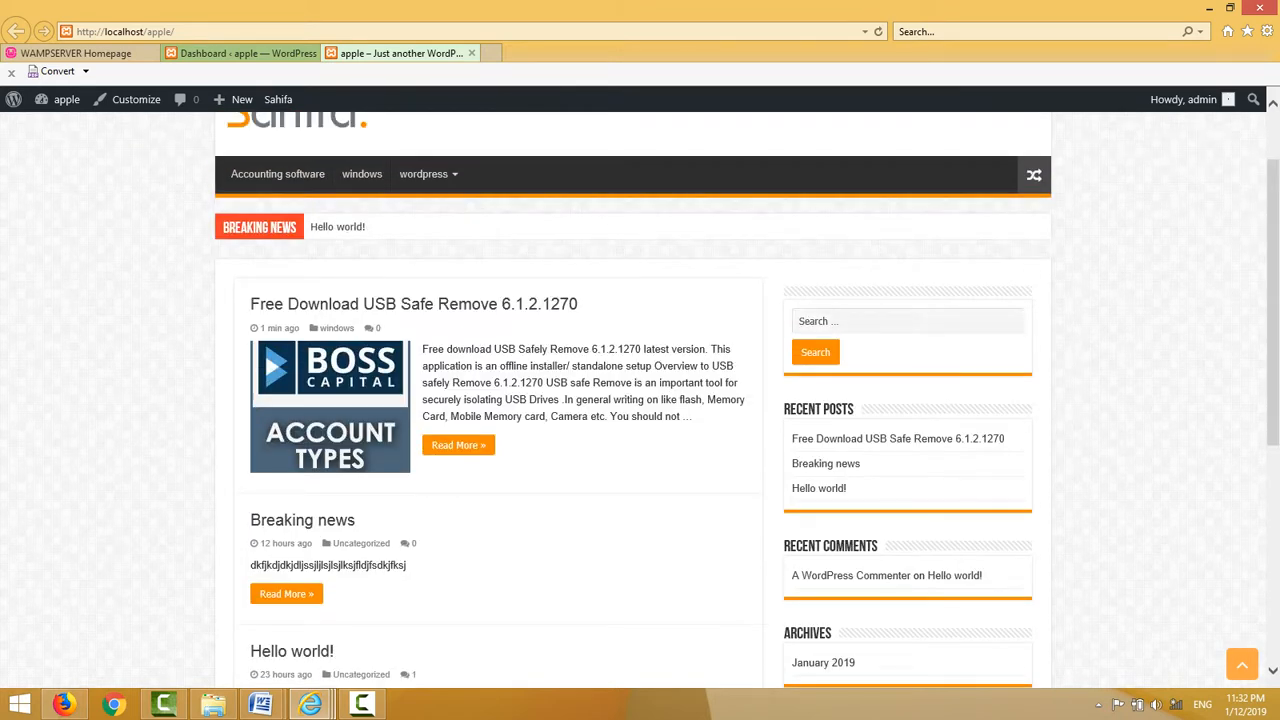
click(900, 321)
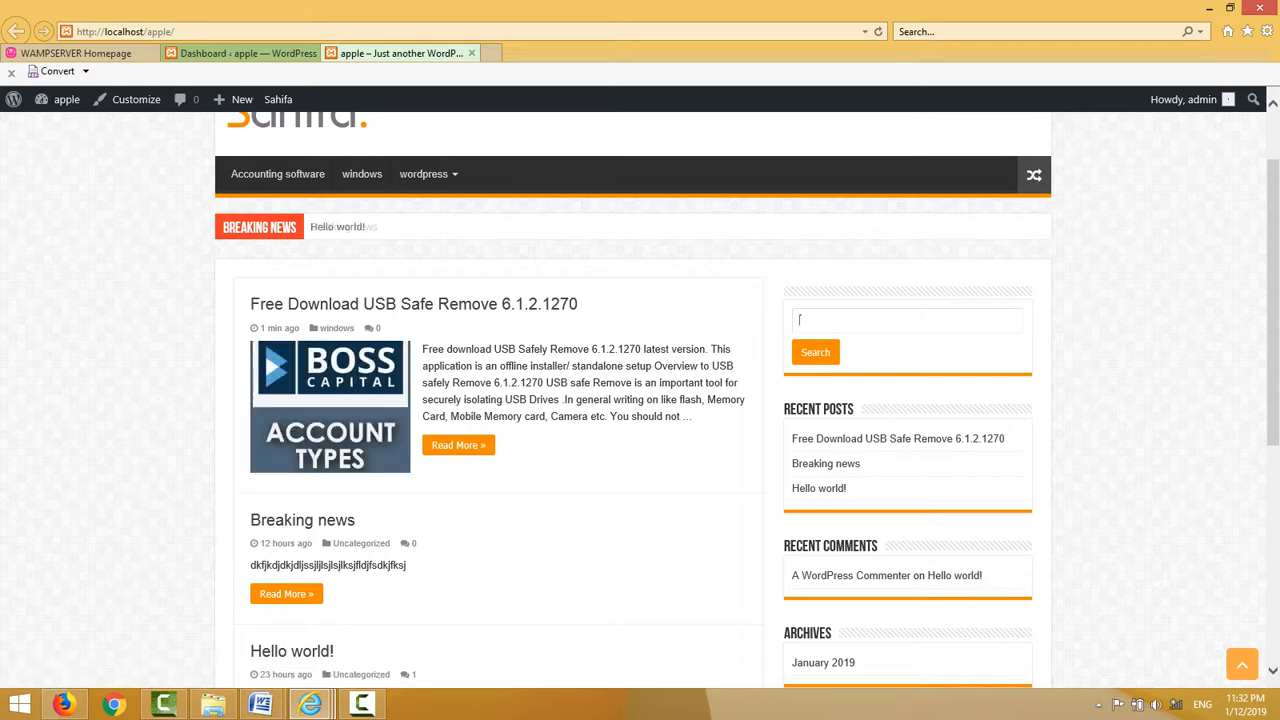
scroll(640, 400, up, 2)
drag(1272, 256, 1272, 303)
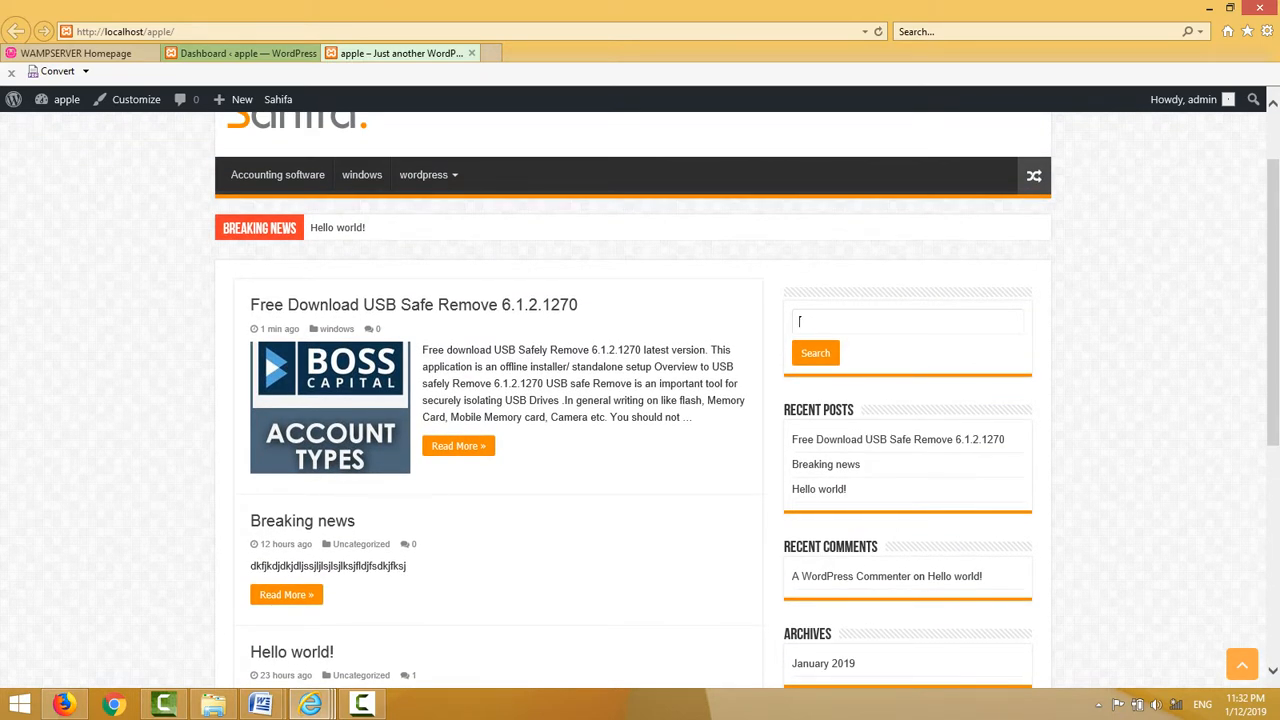
scroll(640, 400, up, 2)
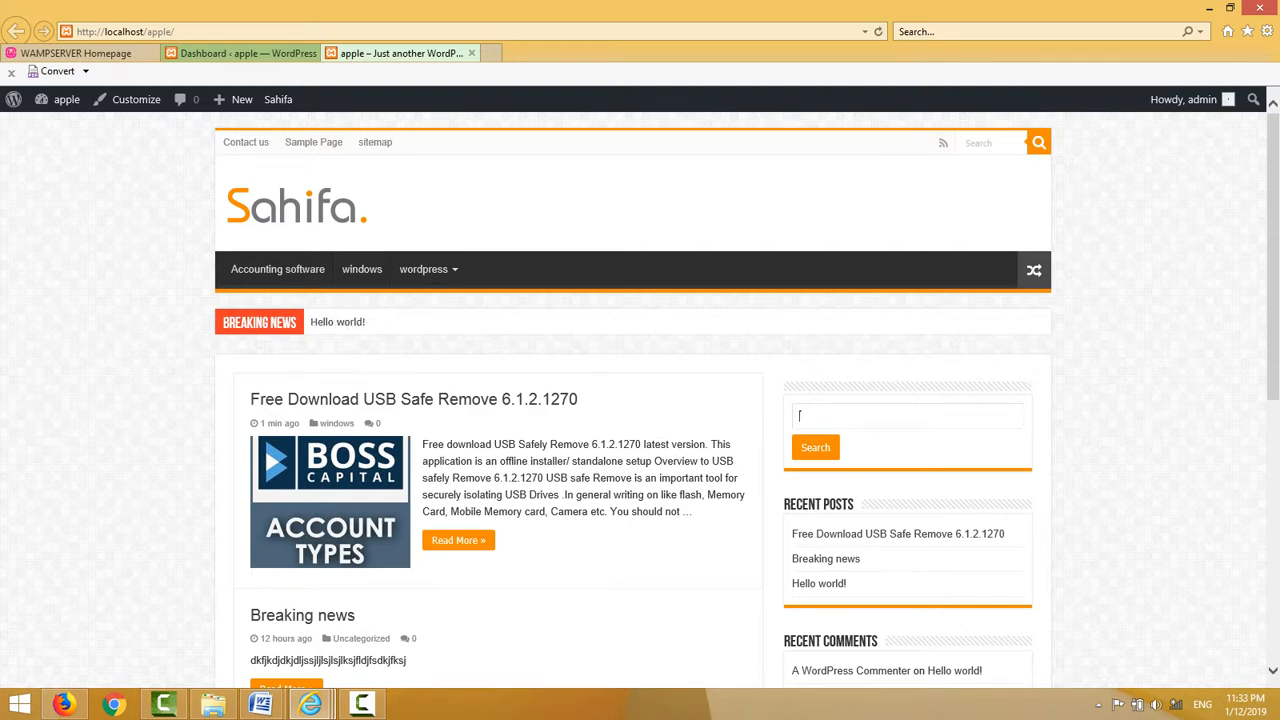
scroll(799, 415, down, 5)
scroll(799, 415, up, 5)
scroll(799, 415, down, 5)
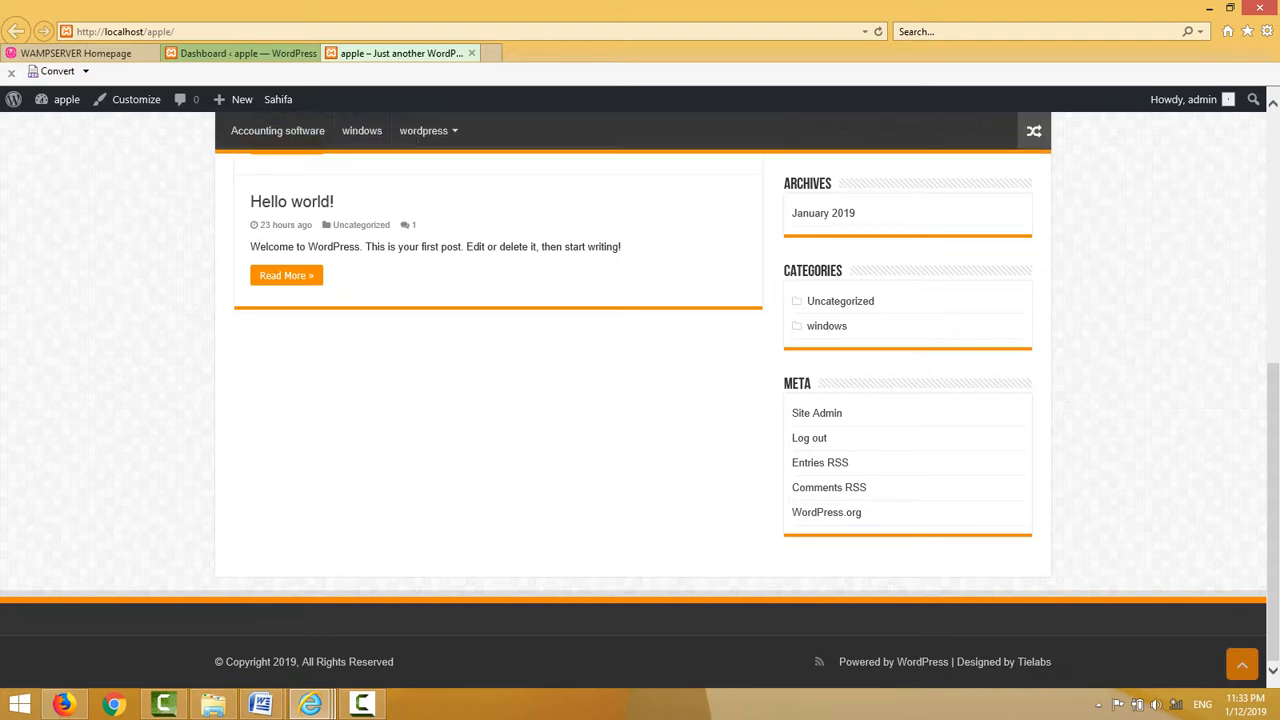
scroll(799, 415, up, 5)
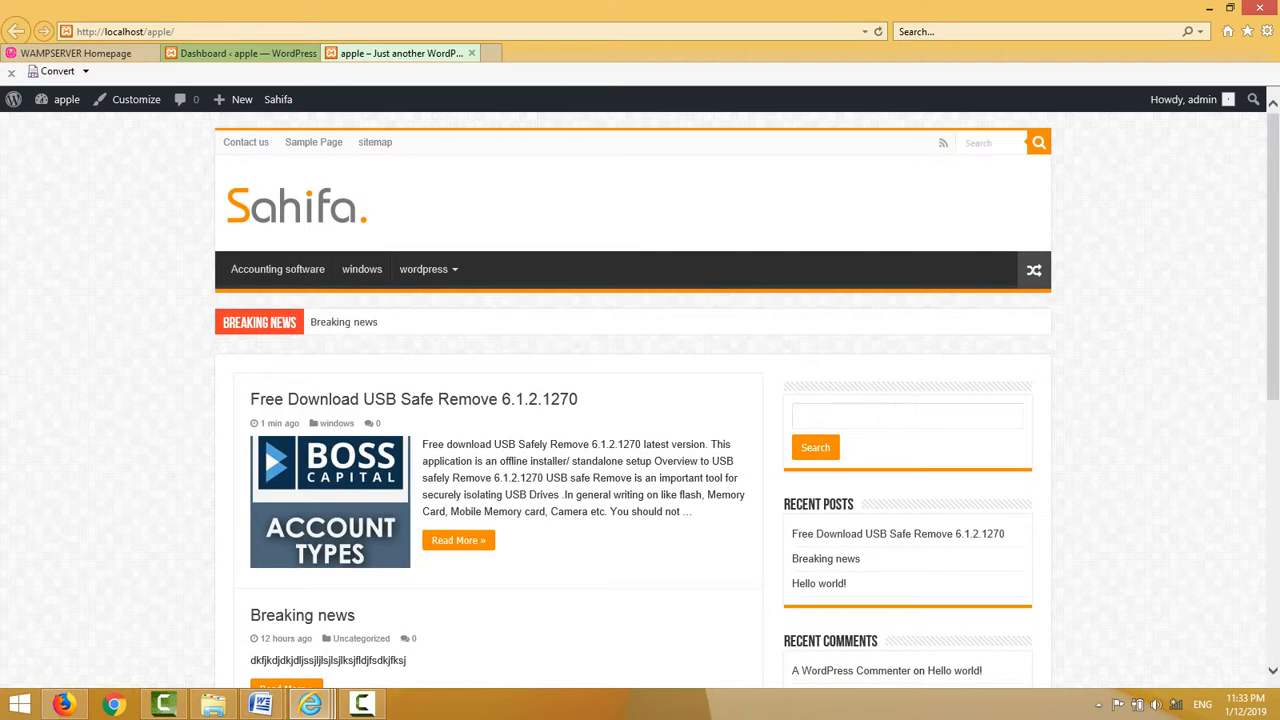
mouse_move(362, 704)
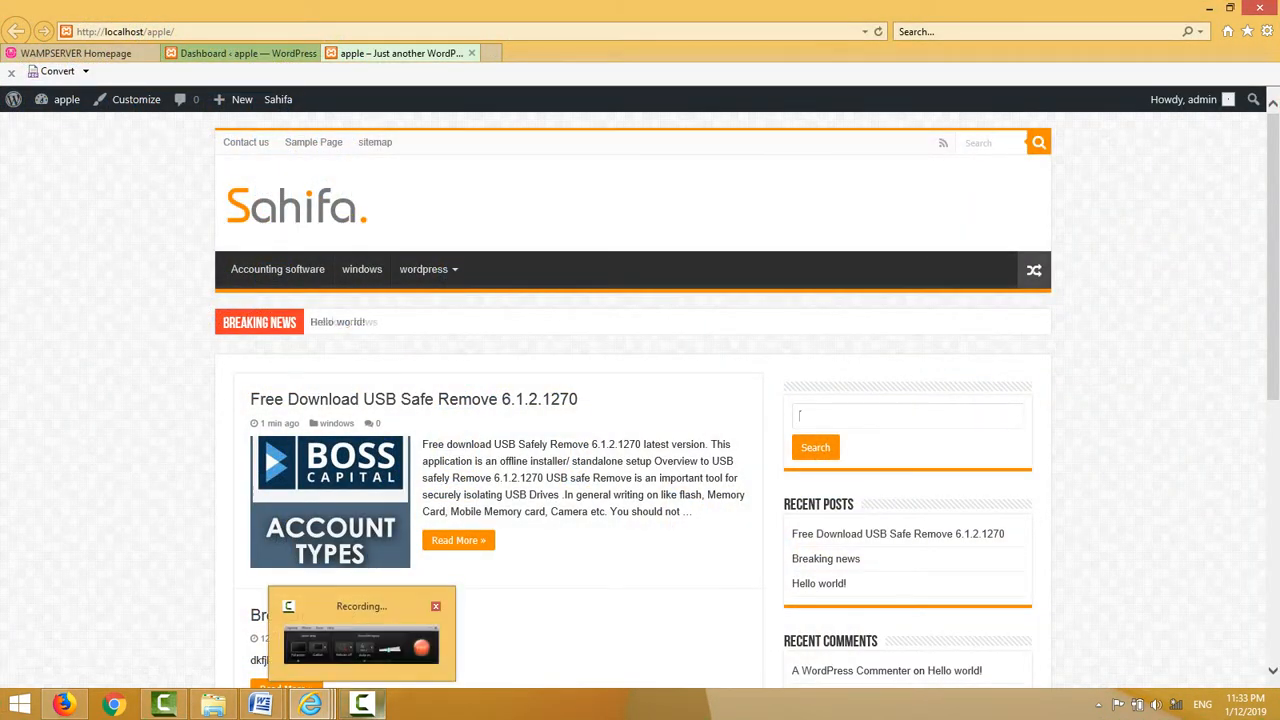
click(362, 704)
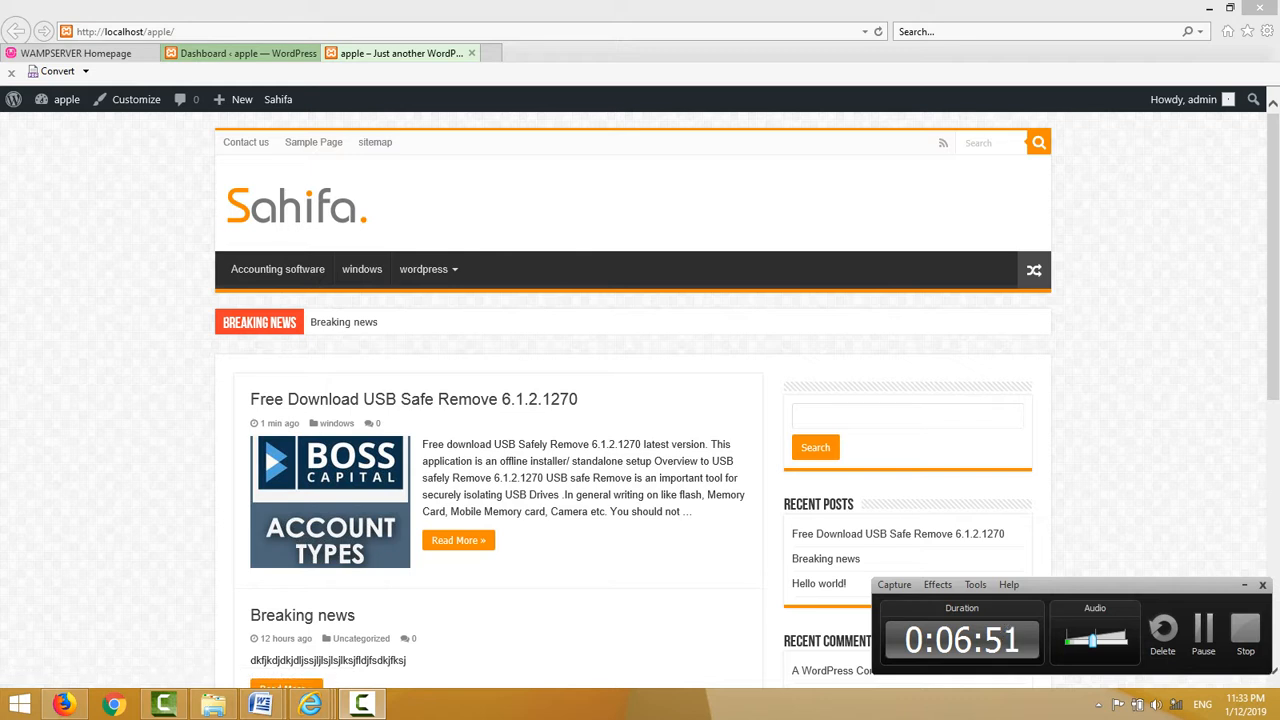